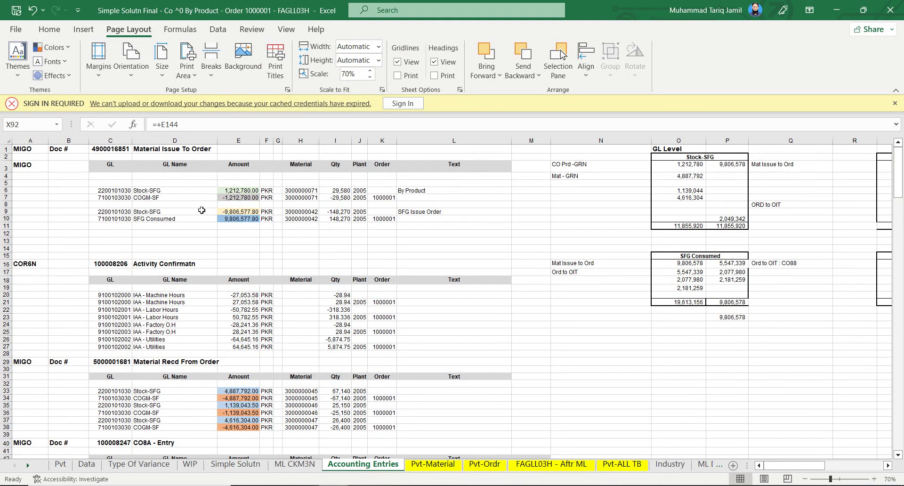
# Label both lines of the SFG issue posting under Material Issue To Order as GI in B9:B10.
pyautogui.moveTo(121, 191); pyautogui.dragTo(321, 192)
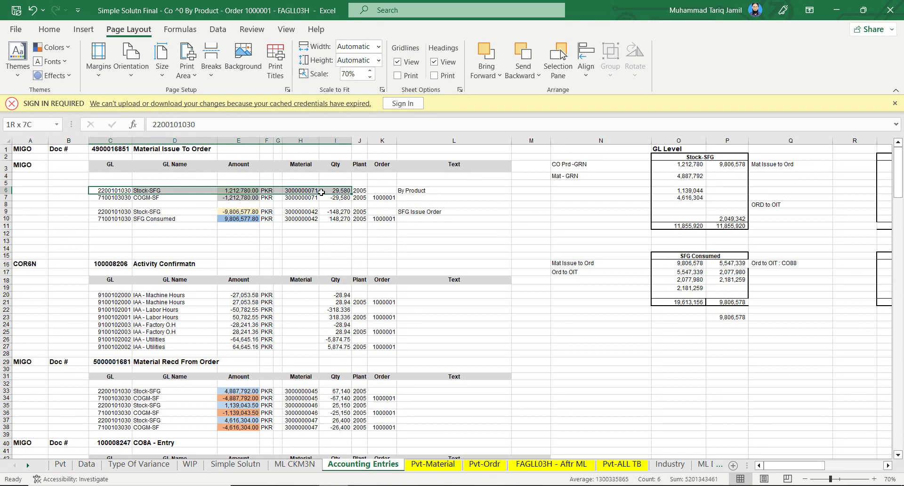
pyautogui.scroll(1, 168, 219)
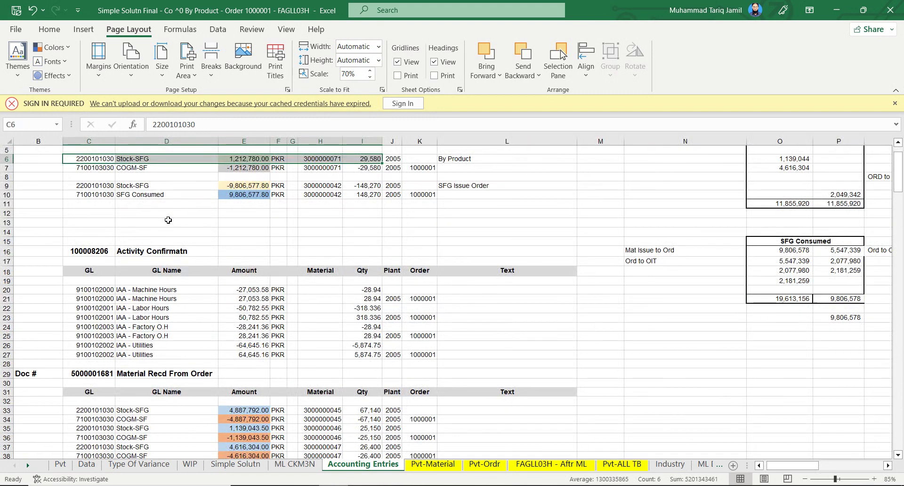
pyautogui.scroll(2, 168, 220)
pyautogui.click(50, 238)
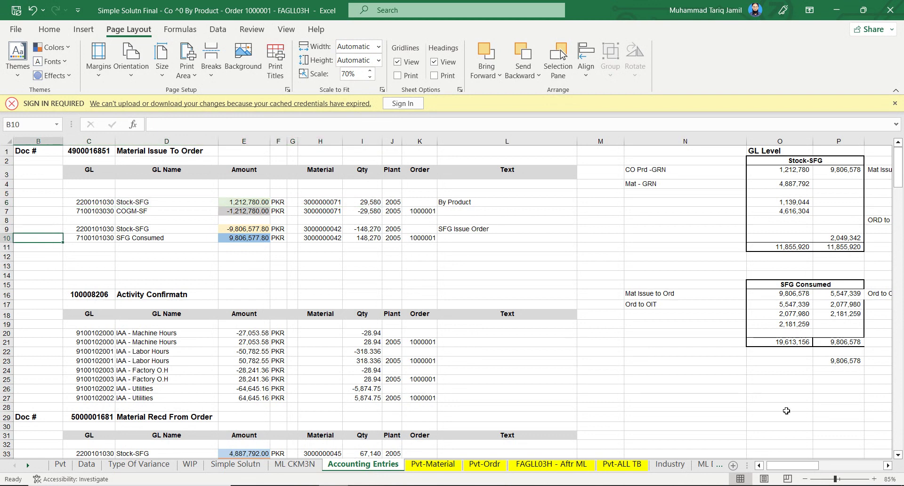
pyautogui.moveTo(806, 465); pyautogui.dragTo(754, 469)
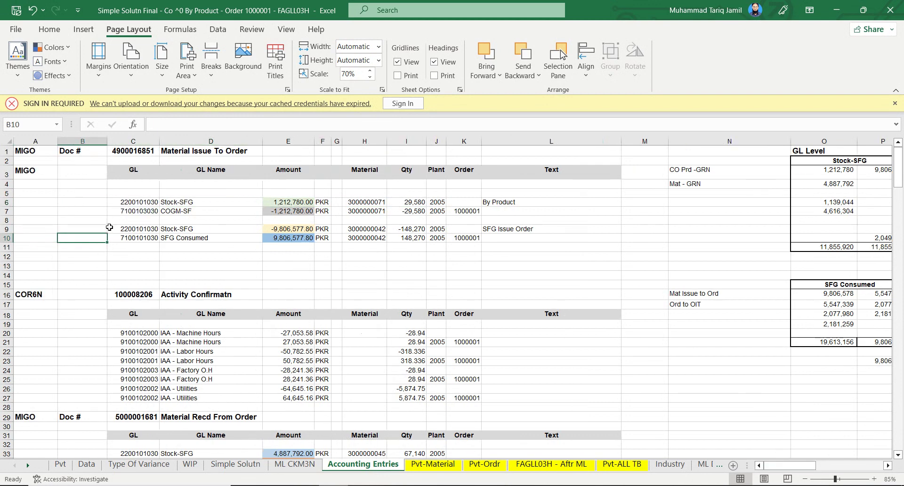
pyautogui.click(95, 228)
pyautogui.write('Gl')
pyautogui.press('Return')
# Label both by-product lines under Material Issue To Order as GI-ByPrd Rec in B6:B7.
pyautogui.press('Up')
pyautogui.press('Up')
pyautogui.press('Up')
pyautogui.press('Up')
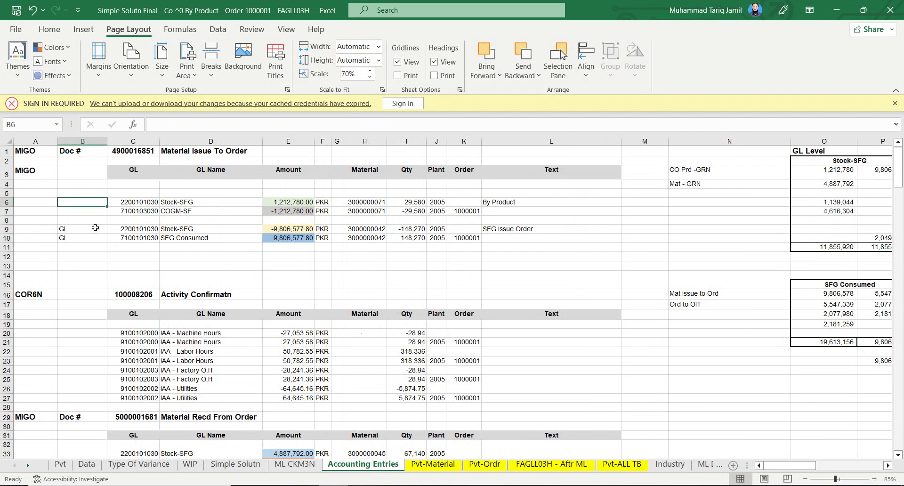
pyautogui.write('Gl')
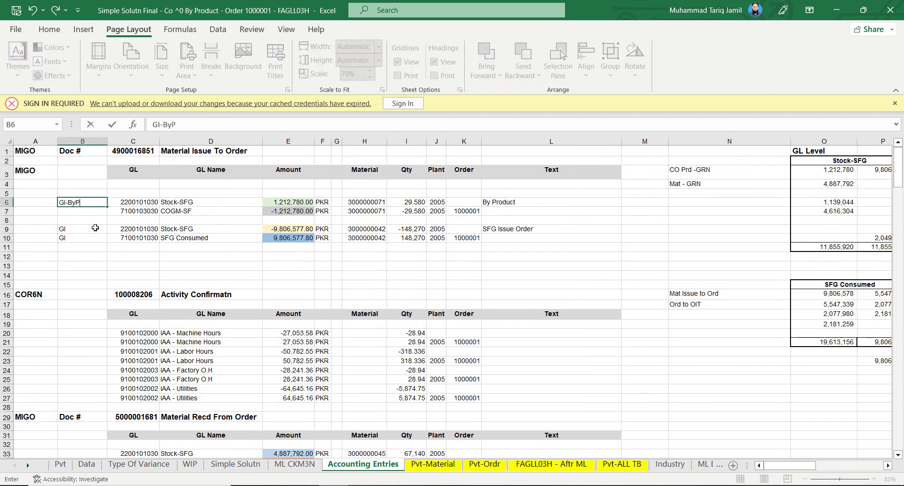
pyautogui.write('-ByPrd Rec')
pyautogui.press('Return')
pyautogui.hotkey('ctrl', 'd')
# Examine the GI posting in rows 9 and 10, comparing the Stock-SFG line with the SFG Consumed line.
pyautogui.moveTo(95, 227); pyautogui.dragTo(555, 237)
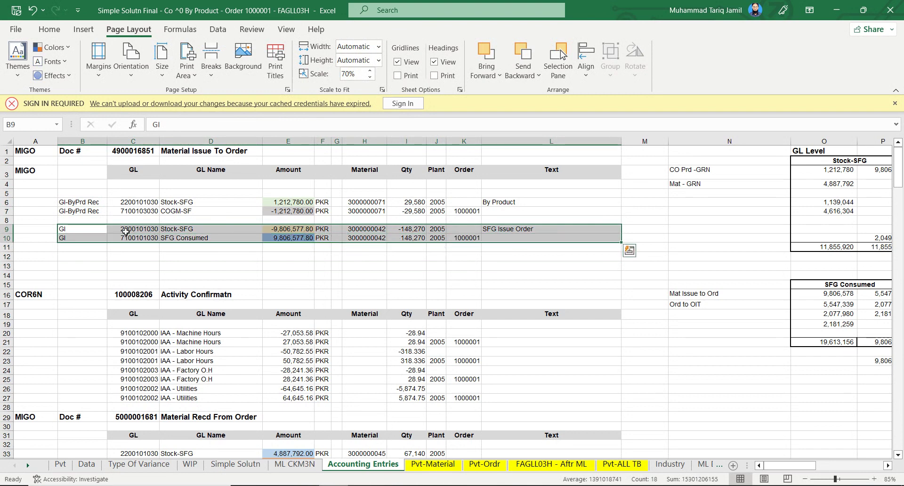
pyautogui.moveTo(125, 232); pyautogui.dragTo(386, 232)
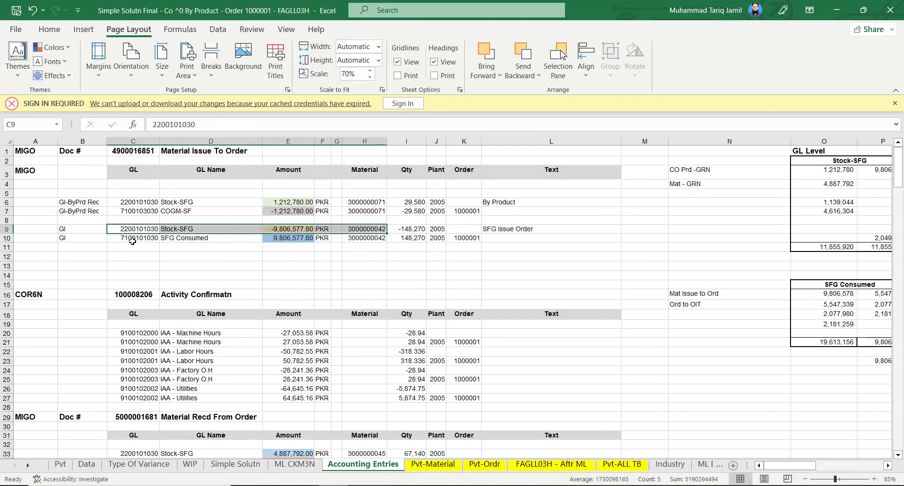
pyautogui.moveTo(132, 238); pyautogui.dragTo(327, 241)
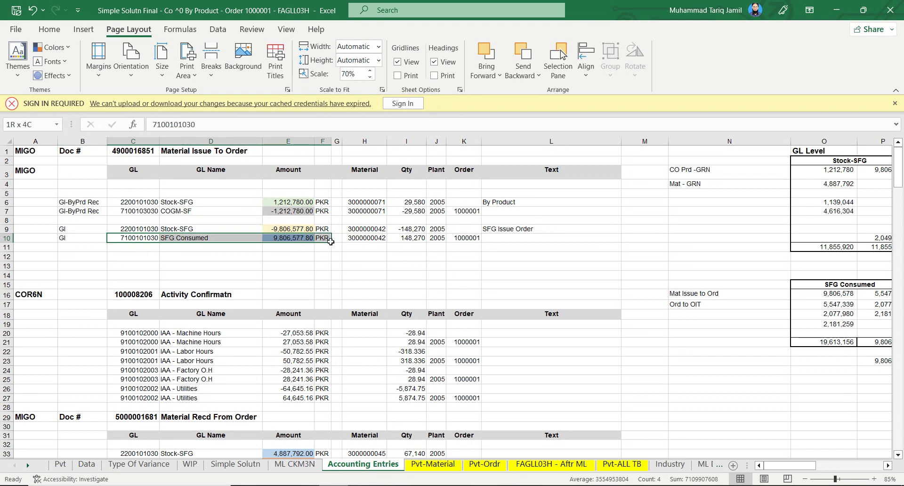
pyautogui.moveTo(330, 241); pyautogui.dragTo(361, 241)
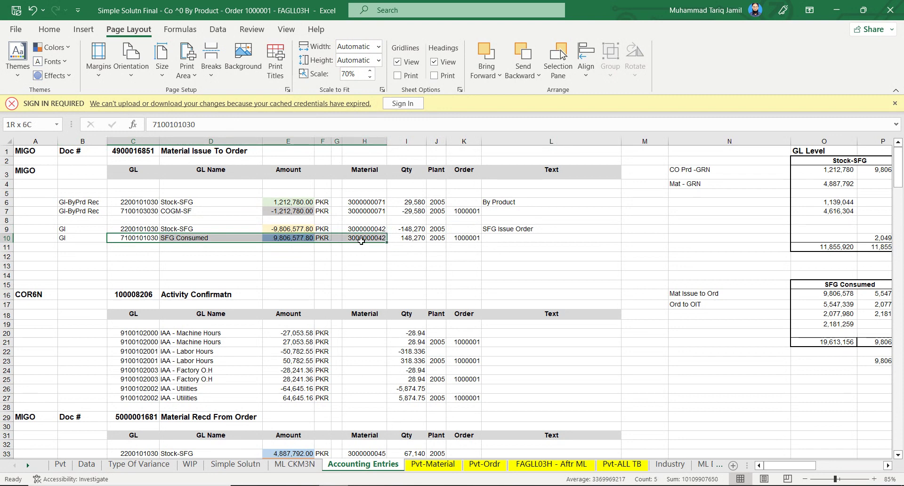
pyautogui.click(284, 256)
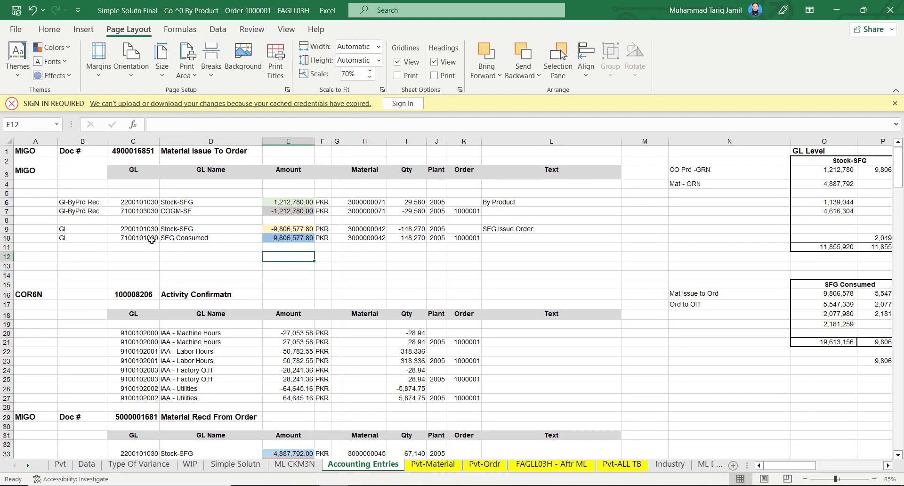
pyautogui.moveTo(152, 238); pyautogui.dragTo(323, 234)
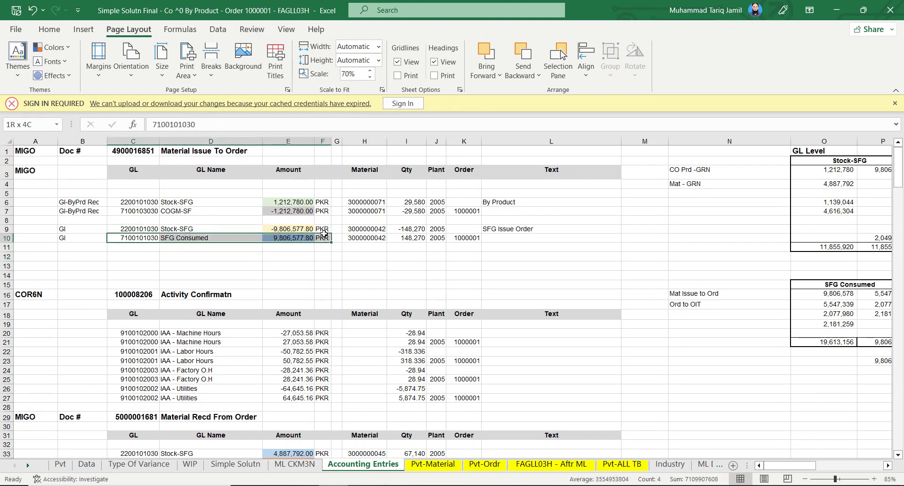
pyautogui.click(289, 264)
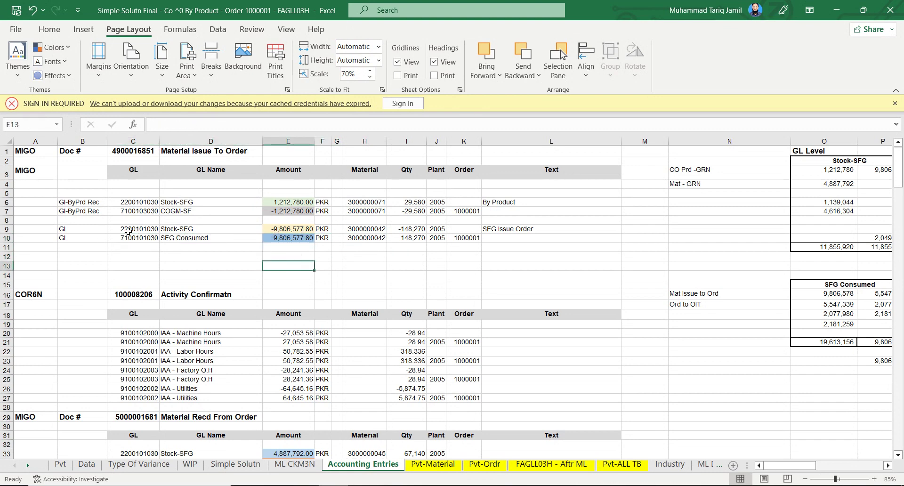
pyautogui.moveTo(128, 231); pyautogui.dragTo(283, 229)
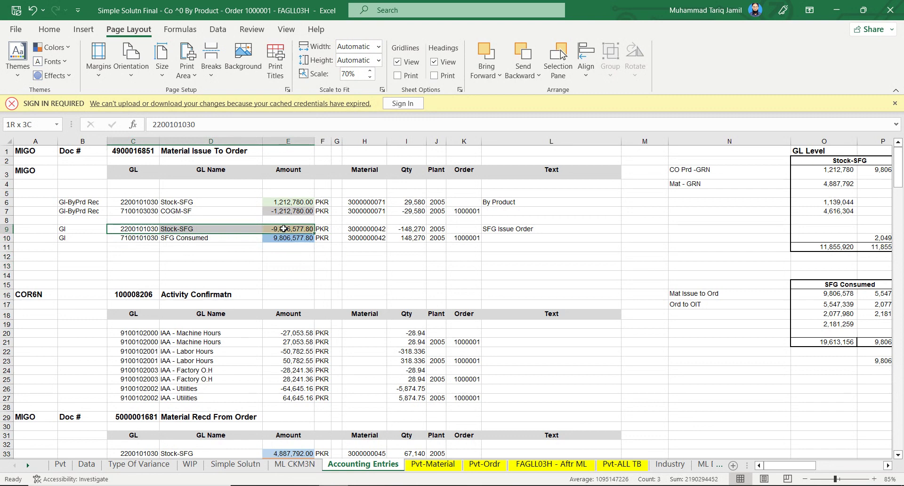
pyautogui.click(269, 264)
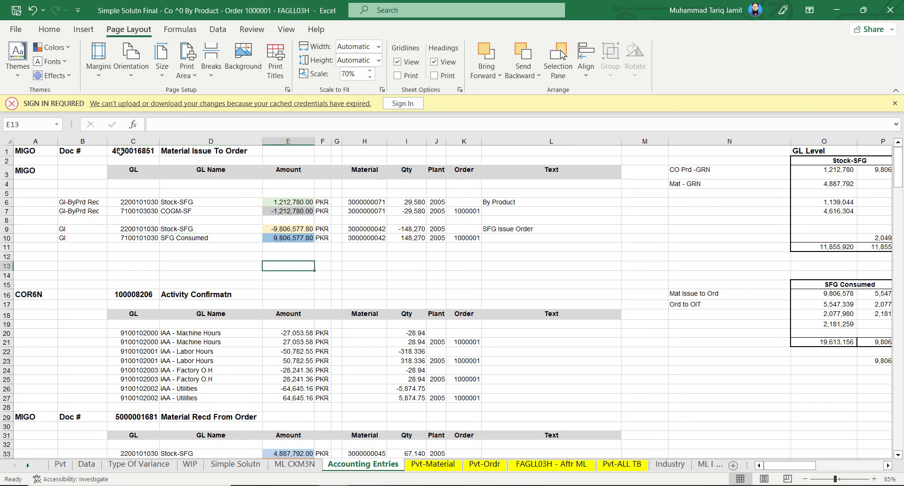
# Review the whole Material Issue To Order block and the machine hours lines of the Activity Confirmation entry.
pyautogui.moveTo(96, 150); pyautogui.dragTo(591, 259)
pyautogui.scroll(-3, 396, 259)
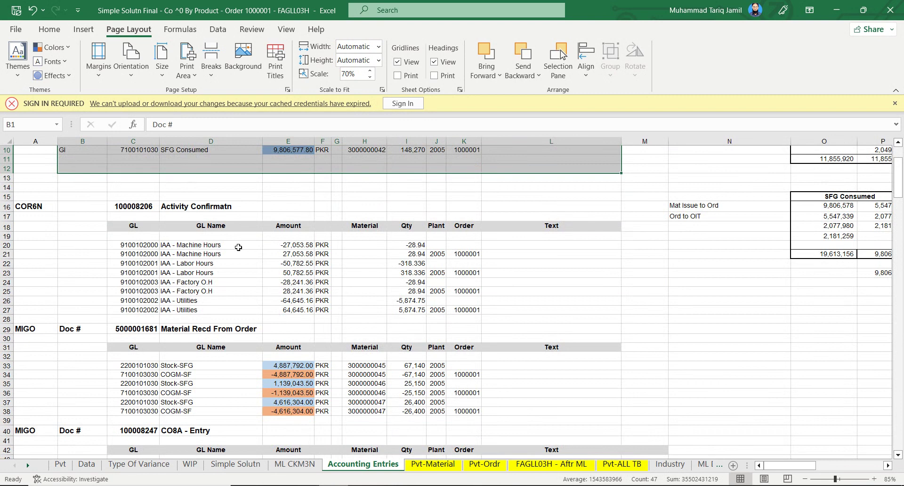
pyautogui.click(139, 246)
pyautogui.moveTo(140, 246); pyautogui.dragTo(28, 254)
pyautogui.scroll(-2, 212, 277)
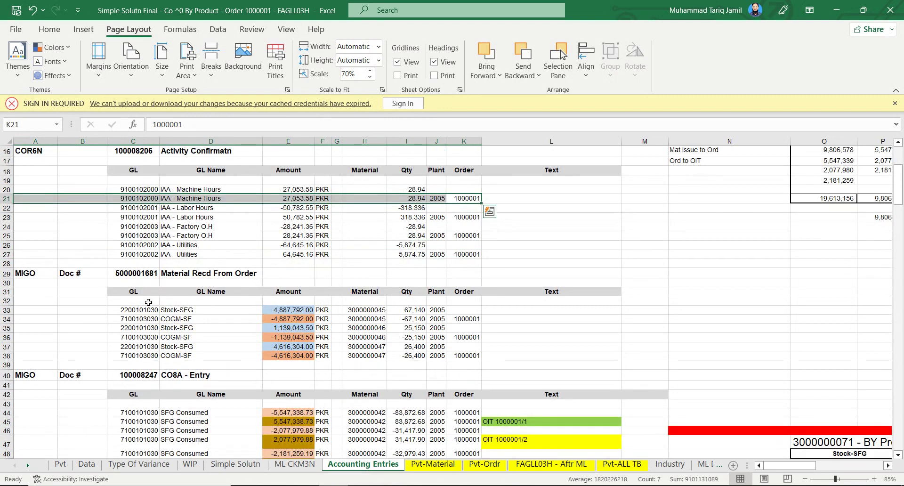
pyautogui.scroll(-1, 118, 297)
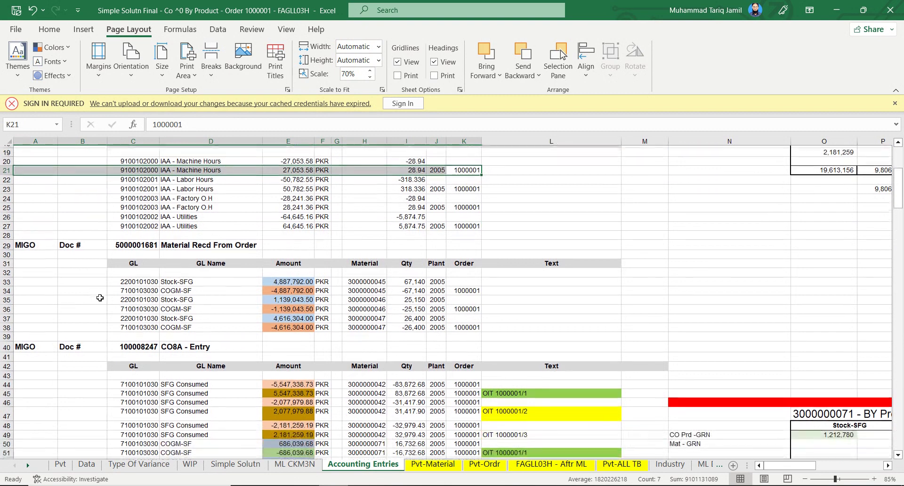
# Check the amount sums of the Material Issue To Order and Material Recd From Order postings in column E.
pyautogui.scroll(6, 416, 379)
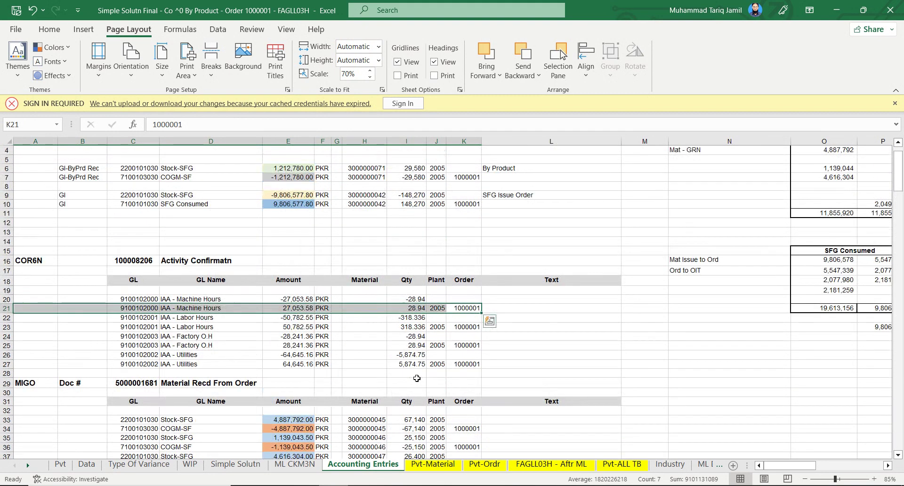
pyautogui.moveTo(118, 191); pyautogui.dragTo(507, 246)
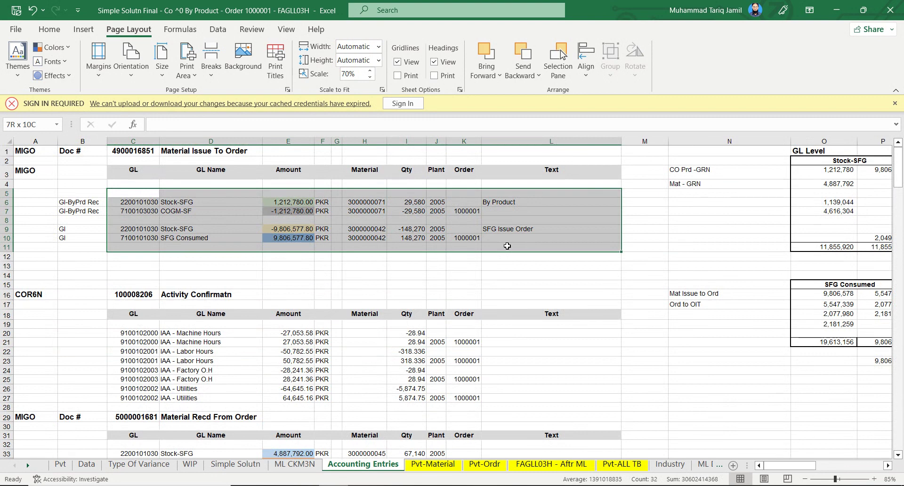
pyautogui.moveTo(507, 245); pyautogui.dragTo(499, 250)
pyautogui.moveTo(285, 193); pyautogui.dragTo(290, 241)
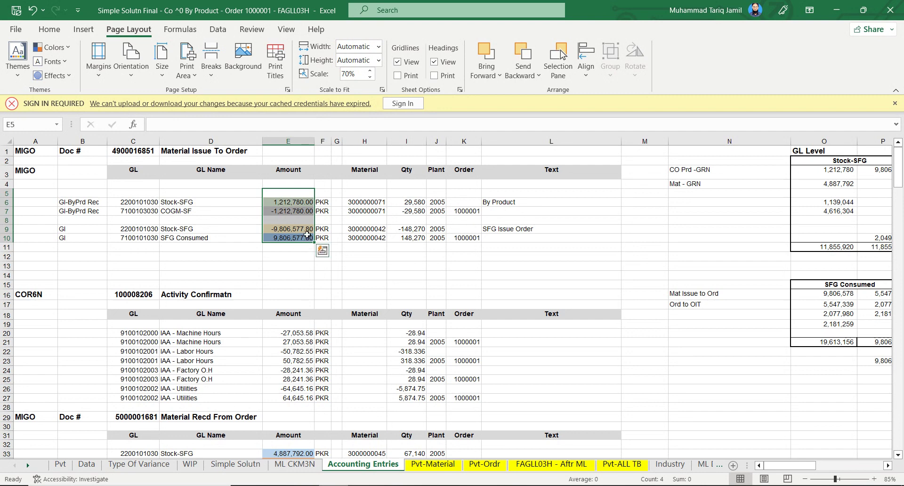
pyautogui.scroll(-9, 381, 377)
pyautogui.scroll(1, 221, 314)
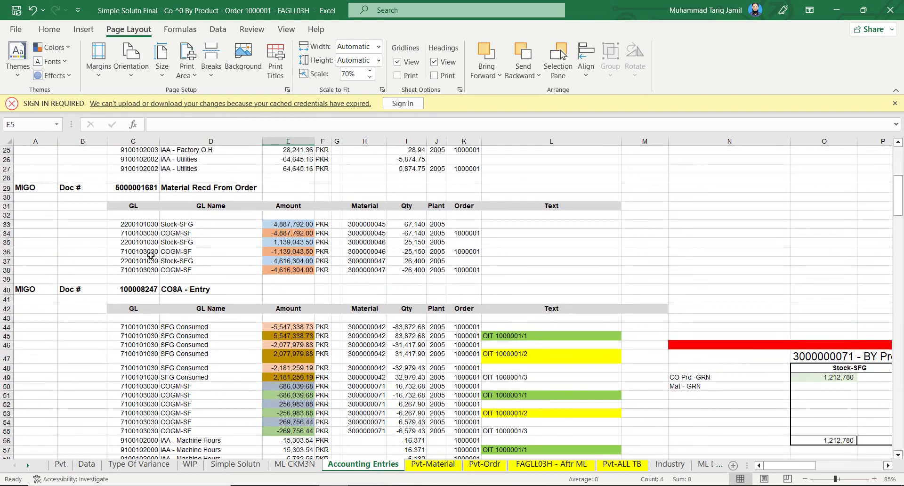
pyautogui.moveTo(287, 224); pyautogui.dragTo(295, 280)
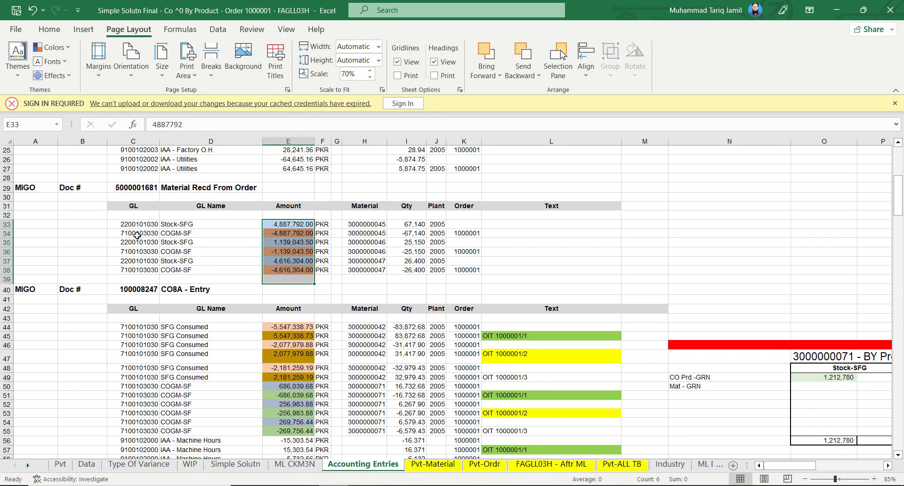
# Label the first line of the Material Recd From Order posting as GR in B33.
pyautogui.click(87, 224)
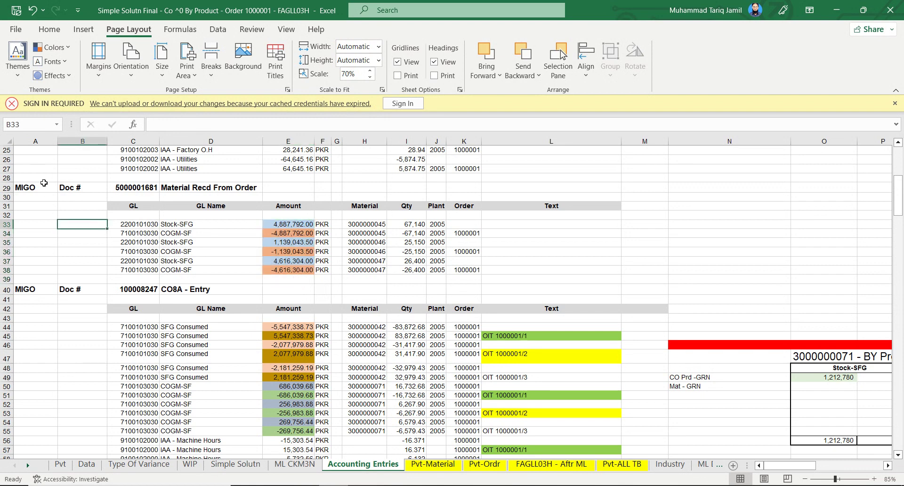
pyautogui.write('GR')
pyautogui.press('Return')
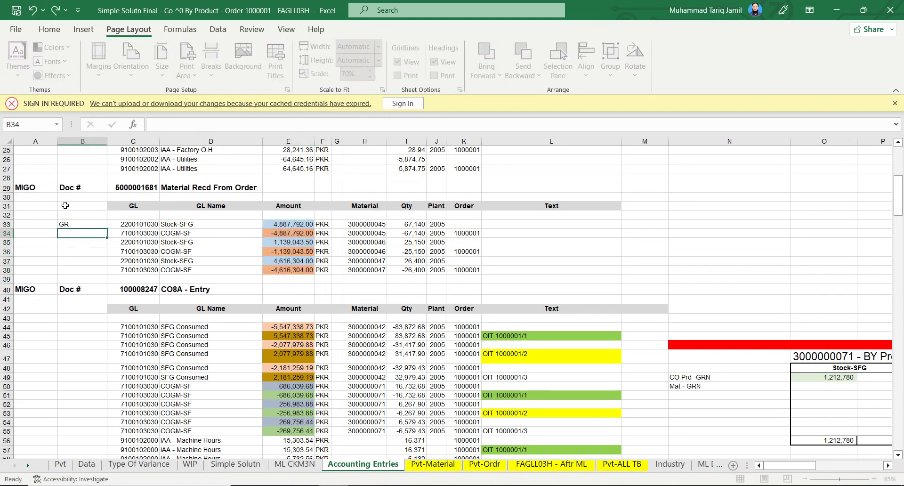
# Examine the first Stock-SFG and COGM-SF pair in rows 33 and 34, and the whole Material Recd From Order block.
pyautogui.moveTo(135, 225); pyautogui.dragTo(348, 234)
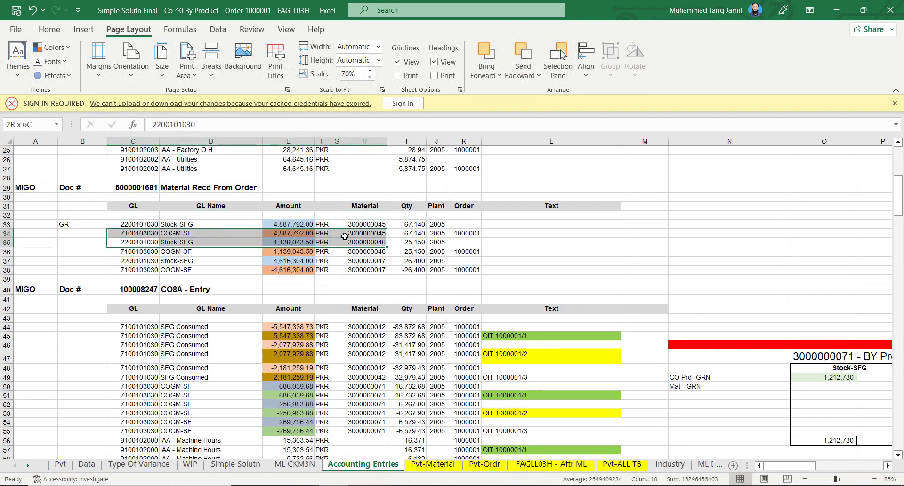
pyautogui.moveTo(134, 234); pyautogui.dragTo(380, 234)
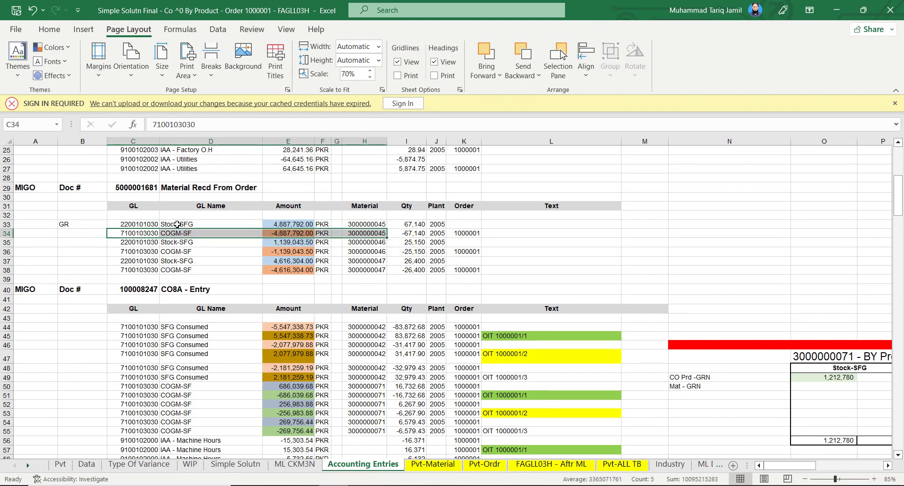
pyautogui.moveTo(147, 224); pyautogui.dragTo(368, 222)
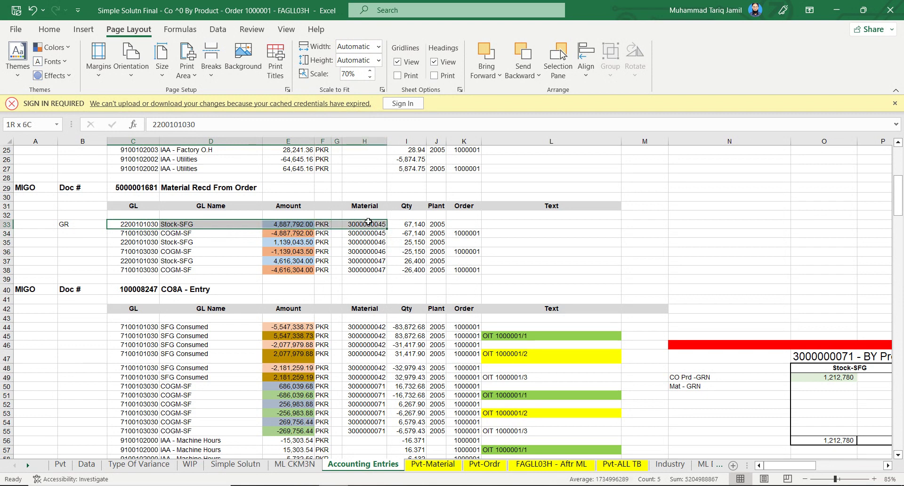
pyautogui.moveTo(368, 222); pyautogui.dragTo(369, 224)
pyautogui.moveTo(47, 188); pyautogui.dragTo(481, 271)
# Review the CO8A entry block from its heading in row 40 to the COGM-SF lines ending at row 55.
pyautogui.scroll(-4, 19, 258)
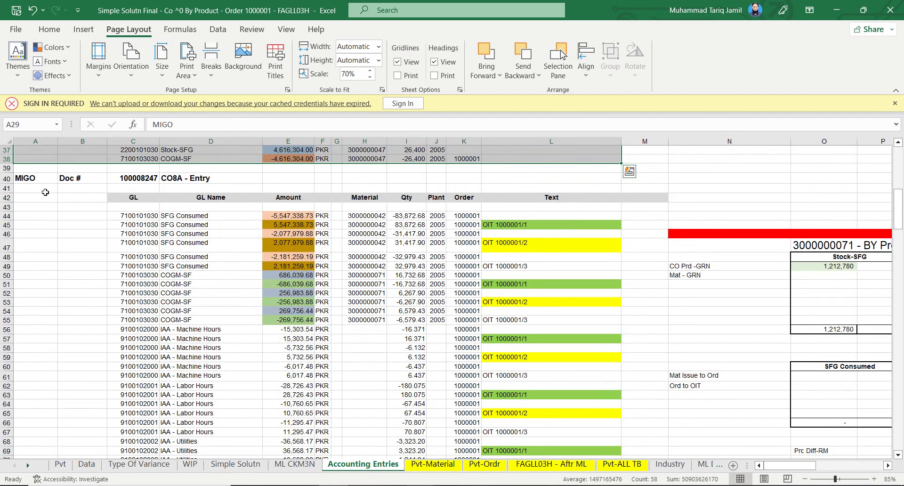
pyautogui.moveTo(38, 178); pyautogui.dragTo(604, 330)
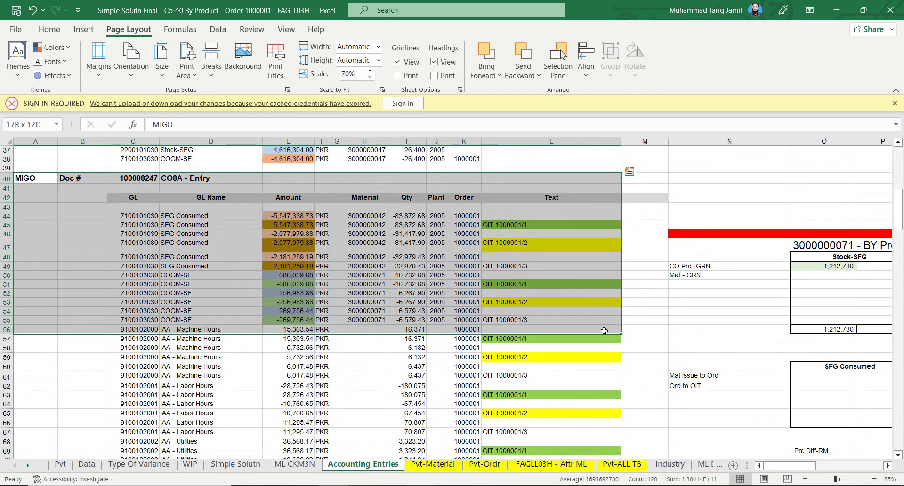
pyautogui.moveTo(604, 330); pyautogui.dragTo(607, 324)
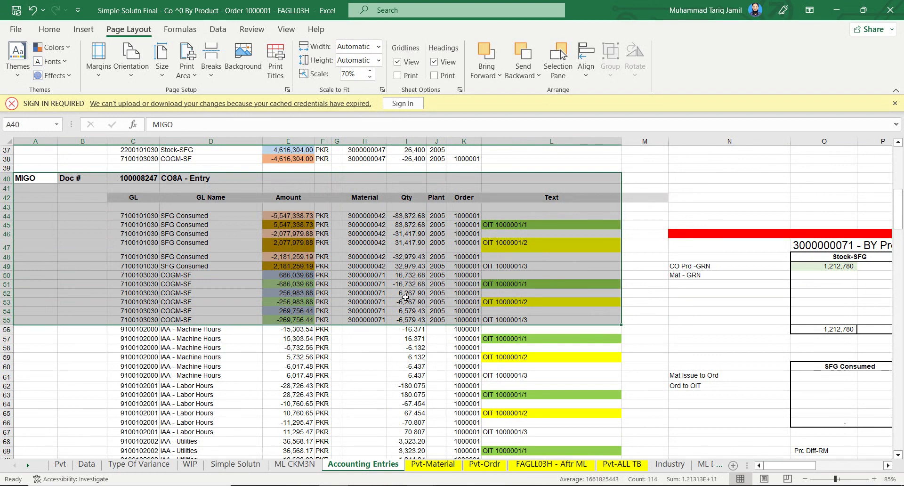
pyautogui.scroll(-5, 168, 234)
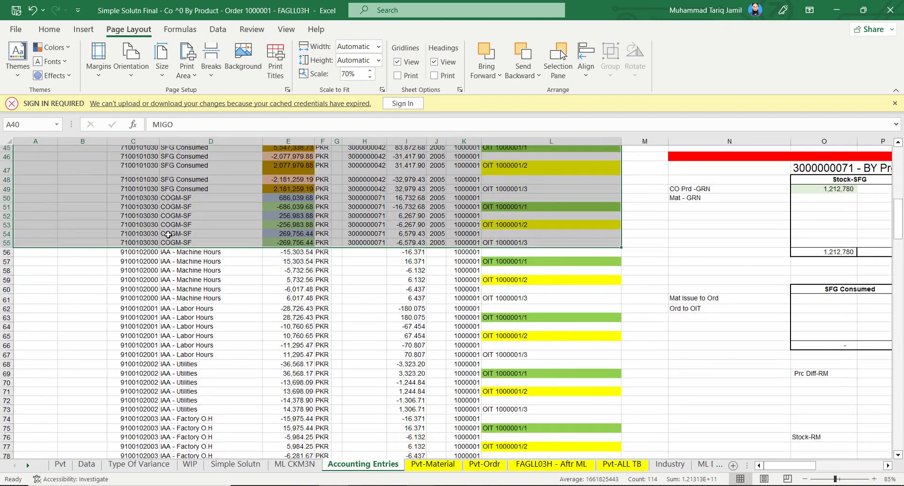
pyautogui.scroll(5, 168, 237)
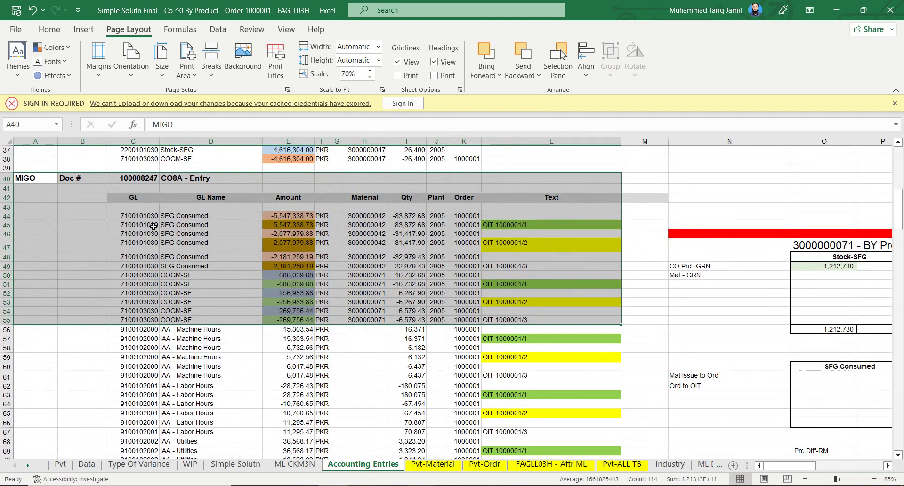
# Check the sum of the three positive COGM-SF amounts in E50, E52 and E54 of the CO8A entry.
pyautogui.click(300, 277)
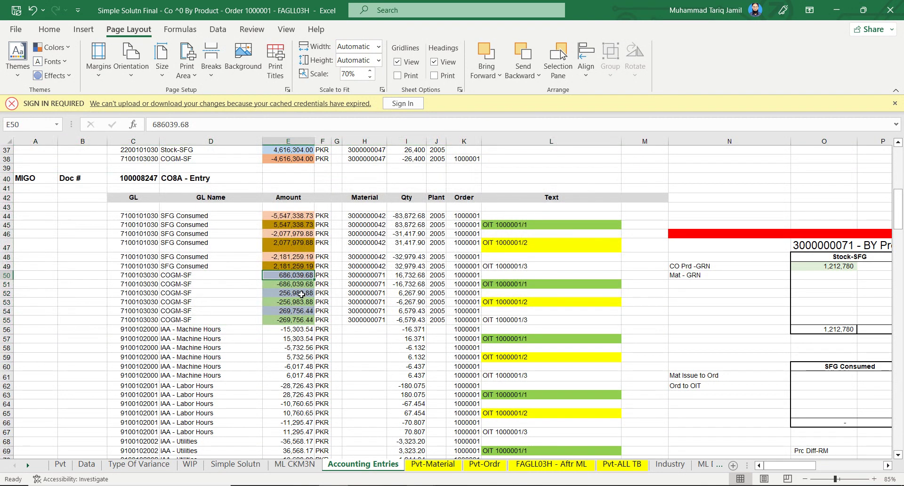
pyautogui.keyDown('ctrl'); pyautogui.click(301, 294); pyautogui.keyUp('ctrl')
pyautogui.keyDown('ctrl'); pyautogui.click(302, 311); pyautogui.keyUp('ctrl')
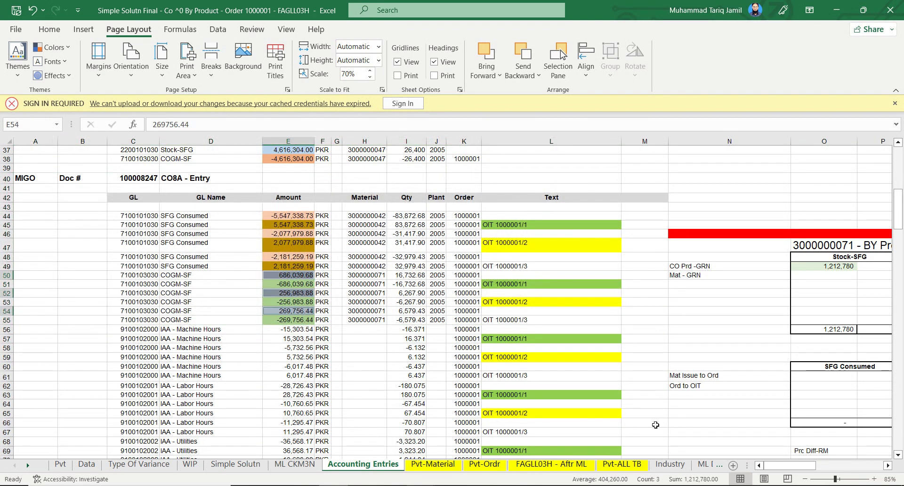
# On the Simple Solutn sheet, check the sum of the three ByPrd Break amounts in L68:L70.
pyautogui.click(295, 465)
pyautogui.click(245, 466)
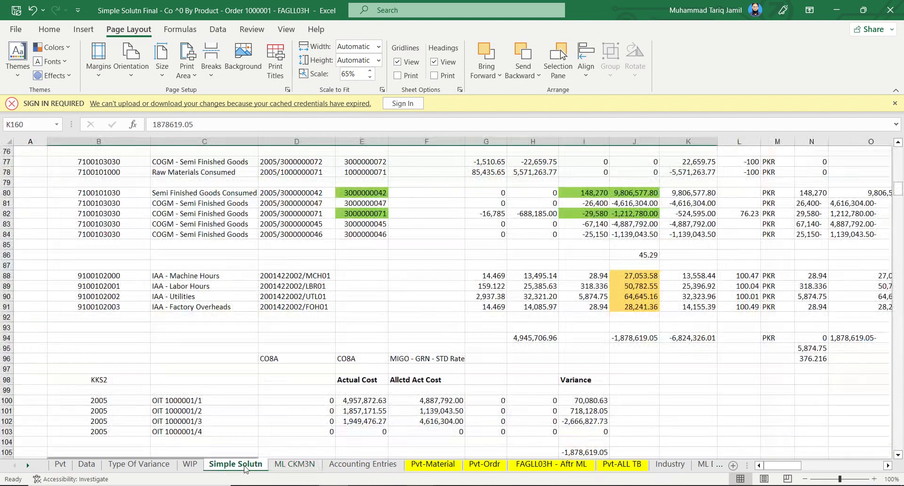
pyautogui.scroll(9, 596, 419)
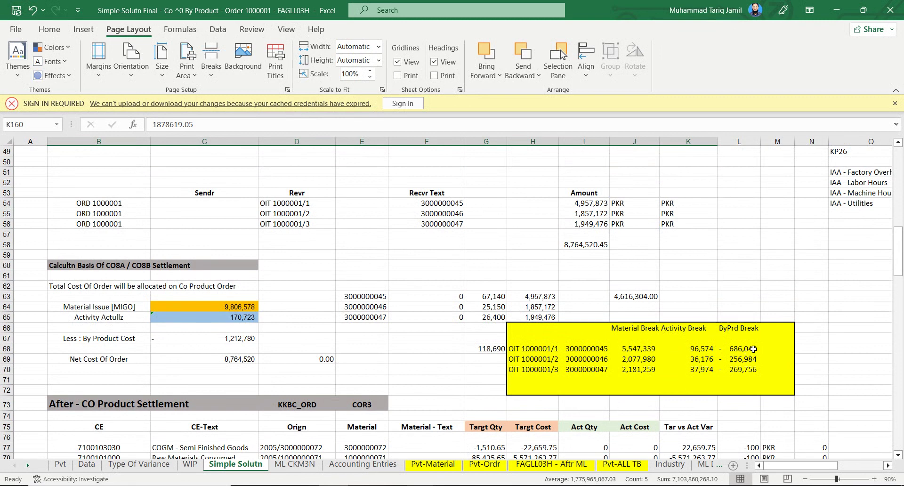
pyautogui.moveTo(755, 350); pyautogui.dragTo(754, 371)
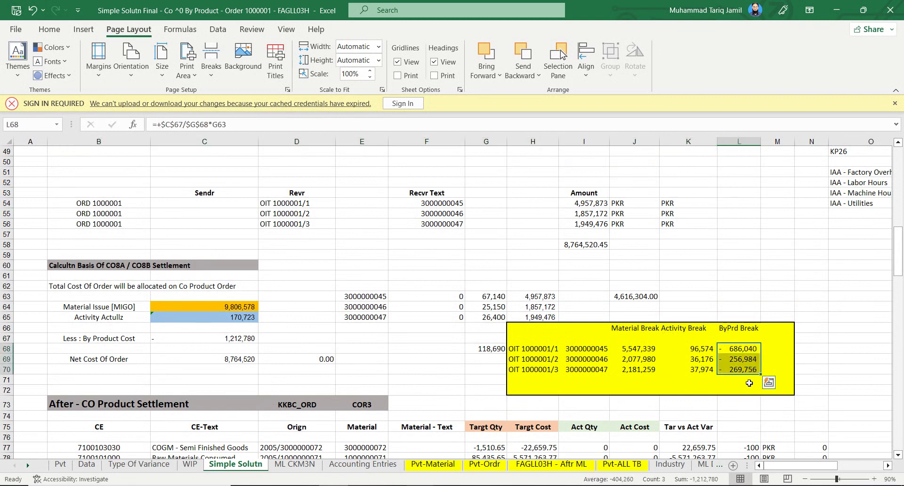
# Total the ByPrd Break amounts in L72 with =SUM(L68:L71) and fill the formula across to K72 and J72 for the activity and material breaks.
pyautogui.click(750, 377)
pyautogui.click(749, 390)
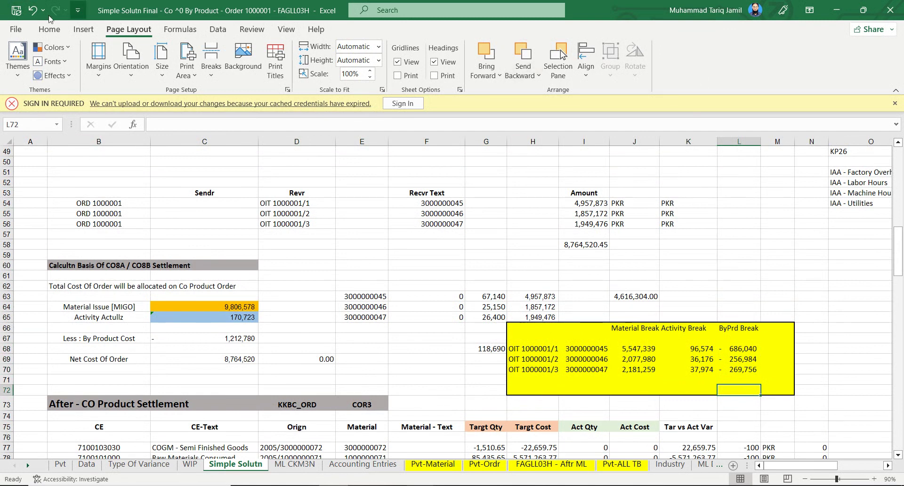
pyautogui.click(57, 31)
pyautogui.click(697, 53)
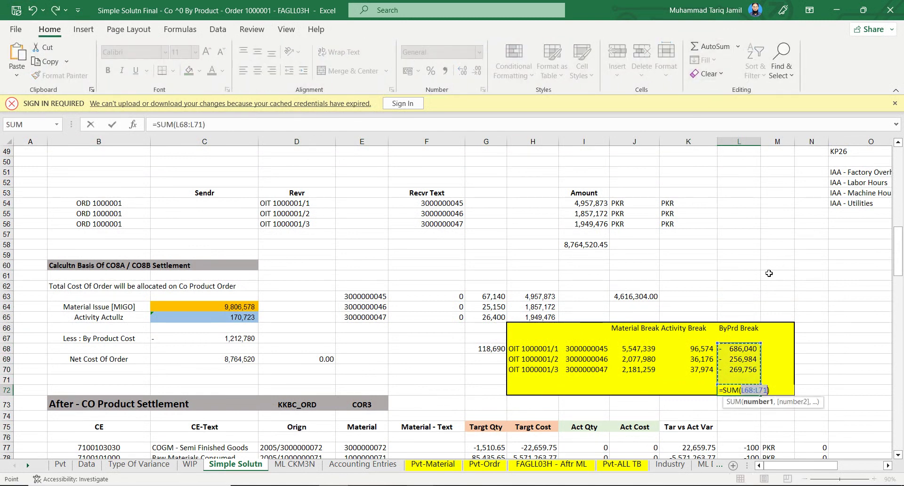
pyautogui.press('Return')
pyautogui.click(753, 391)
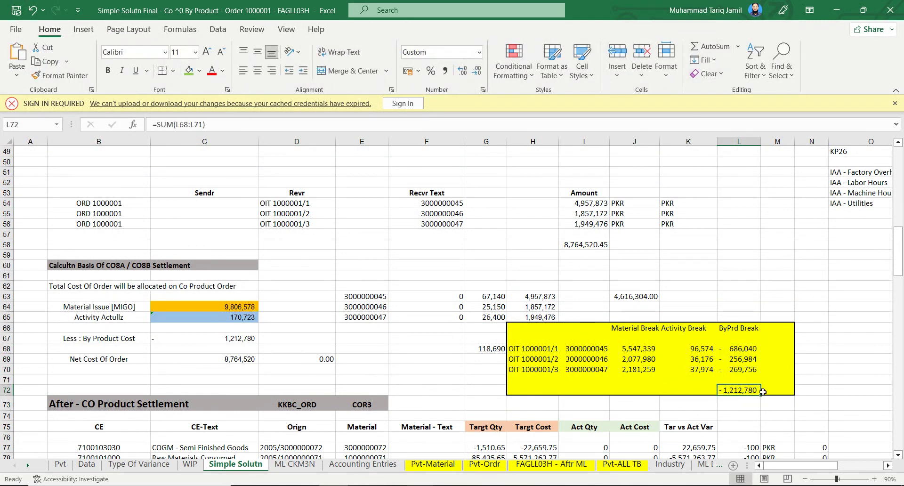
pyautogui.moveTo(754, 391); pyautogui.dragTo(625, 401)
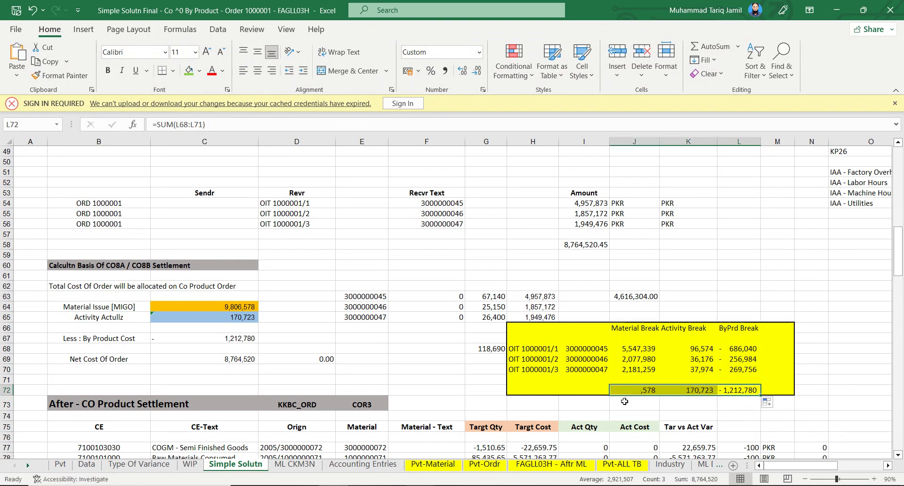
pyautogui.click(603, 370)
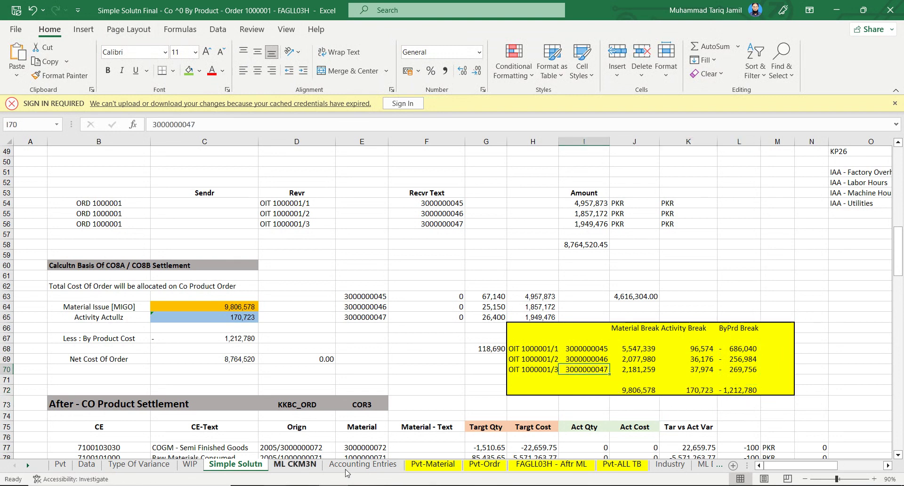
# Return to the Accounting Entries sheet and review the SFG Consumed, COGM-SF and IAA activity lines of the CO8A entry down to row 79.
pyautogui.click(297, 465)
pyautogui.click(372, 468)
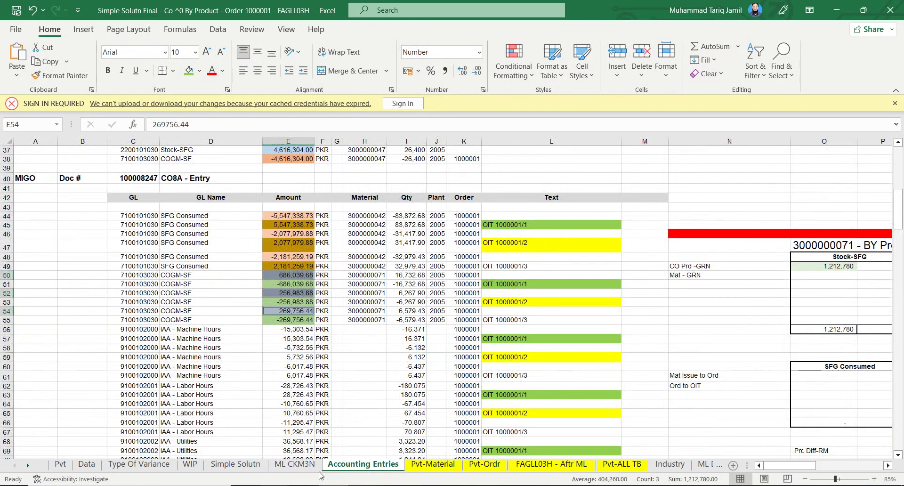
pyautogui.click(304, 265)
pyautogui.moveTo(139, 205); pyautogui.dragTo(302, 265)
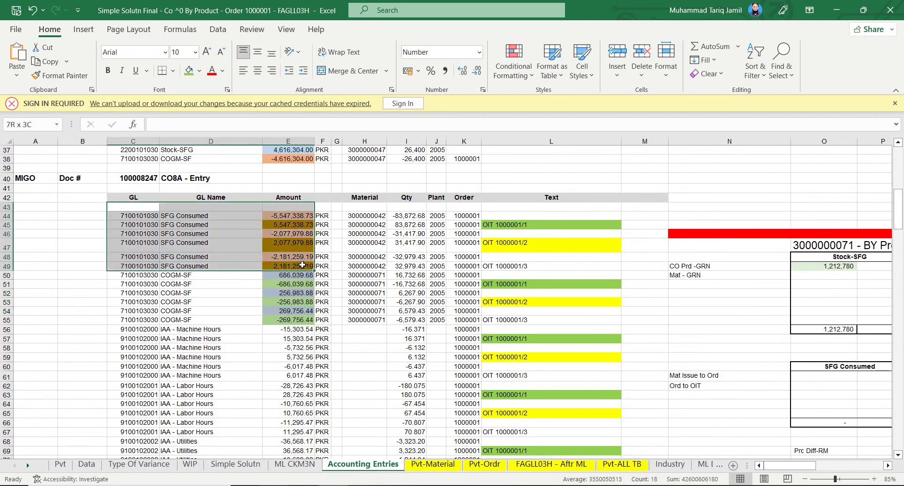
pyautogui.moveTo(141, 274); pyautogui.dragTo(321, 319)
pyautogui.moveTo(321, 319); pyautogui.dragTo(344, 317)
pyautogui.scroll(-1, 147, 334)
pyautogui.scroll(-3, 147, 334)
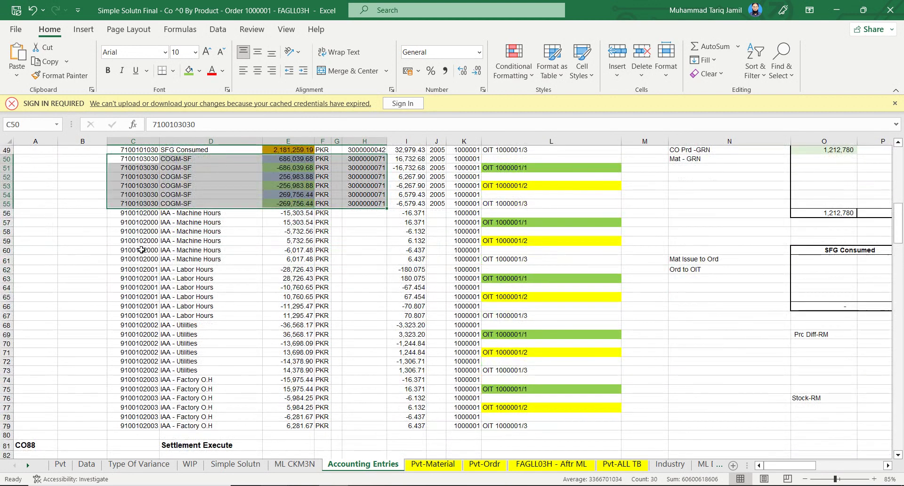
pyautogui.moveTo(140, 213); pyautogui.dragTo(466, 423)
# Check the sum of the three negative SFG Consumed amounts in E44, E46 and E48 of the CO8A entry.
pyautogui.scroll(7, 355, 383)
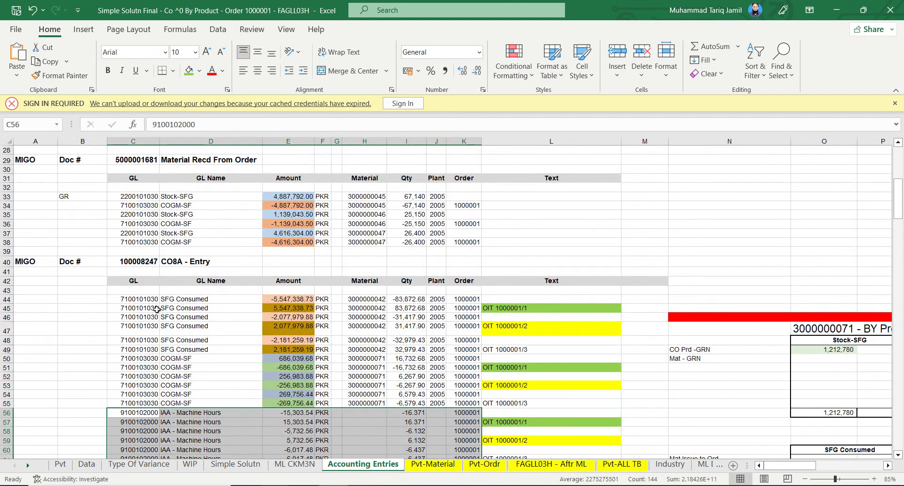
pyautogui.moveTo(126, 301); pyautogui.dragTo(359, 338)
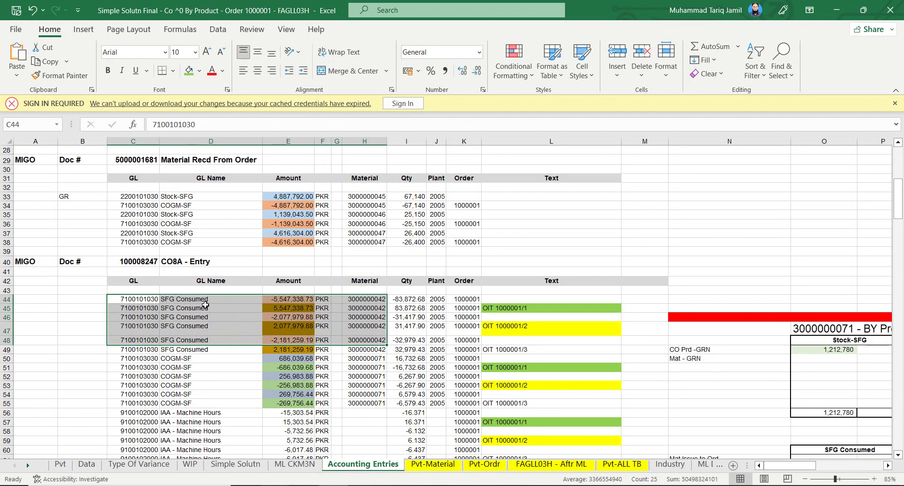
pyautogui.click(300, 303)
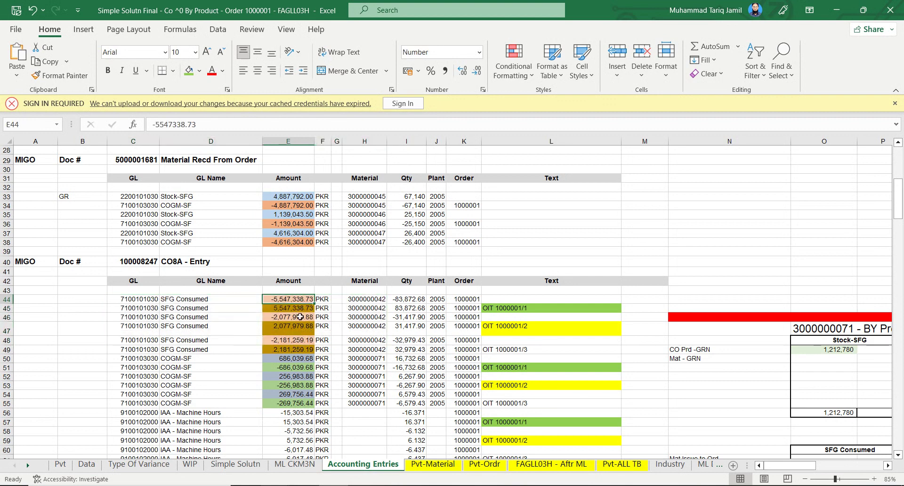
pyautogui.keyDown('ctrl'); pyautogui.click(300, 316); pyautogui.keyUp('ctrl')
pyautogui.keyDown('ctrl'); pyautogui.click(304, 340); pyautogui.keyUp('ctrl')
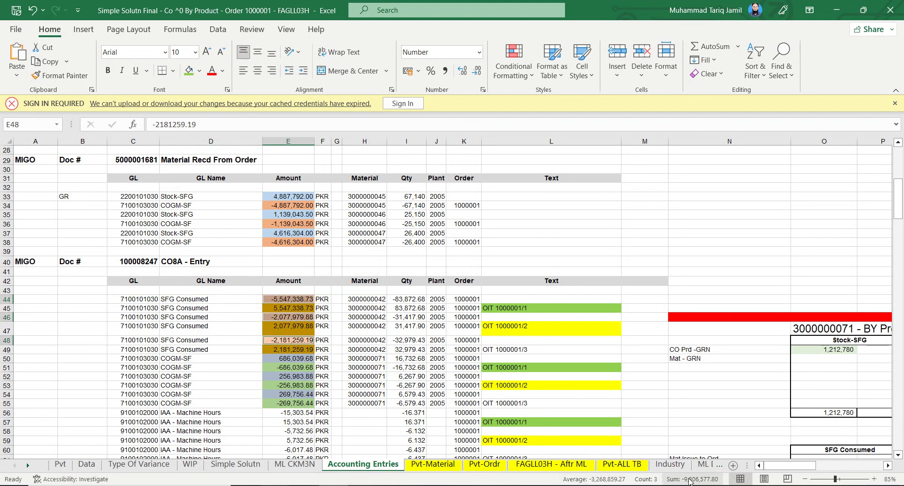
# On the Simple Solutn sheet, trace the Material Issue [MIGO] formula in C64 to its source cell in the After GRN table.
pyautogui.click(282, 465)
pyautogui.click(258, 468)
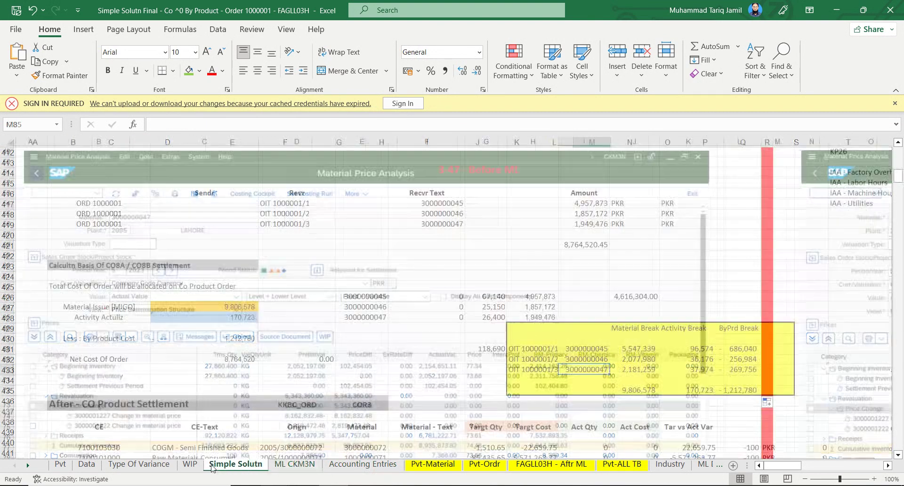
pyautogui.click(253, 310)
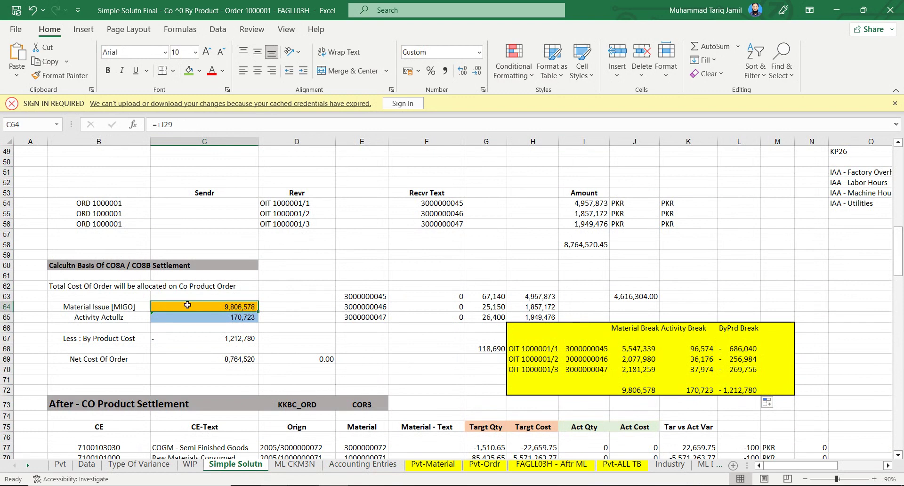
pyautogui.scroll(2, 273, 317)
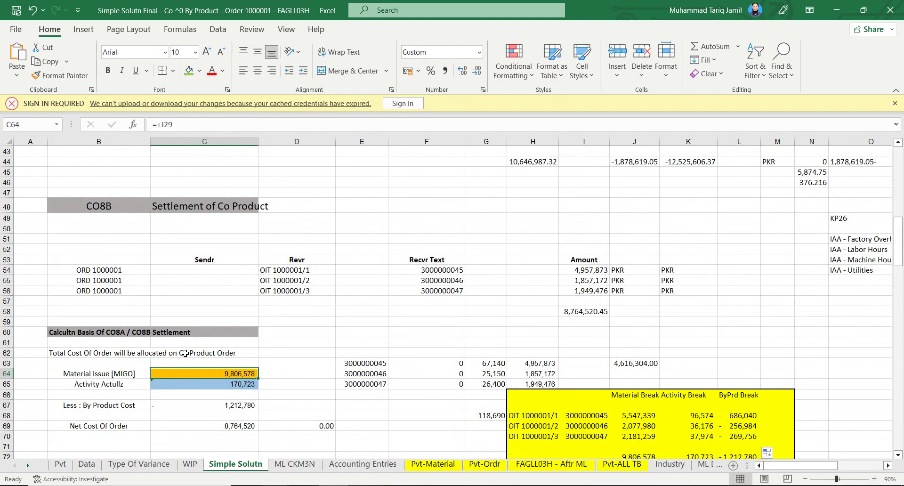
pyautogui.doubleClick(236, 372)
pyautogui.scroll(7, 419, 408)
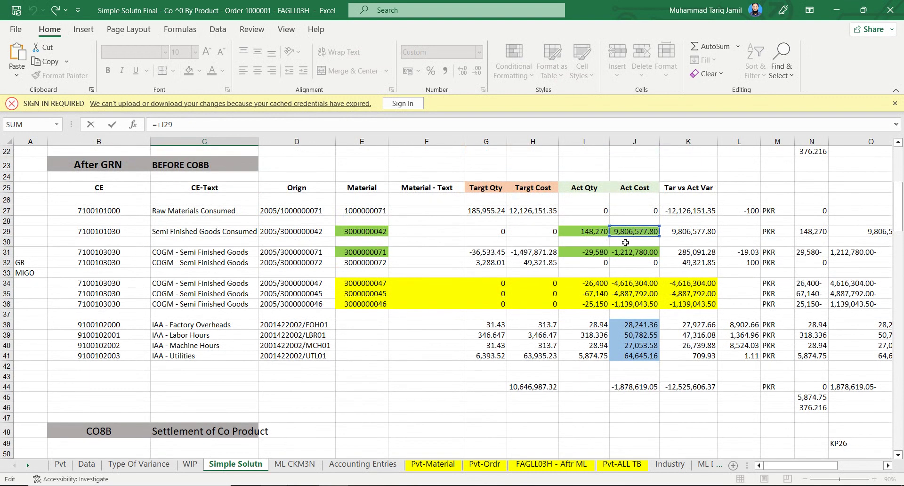
pyautogui.scroll(-7, 518, 314)
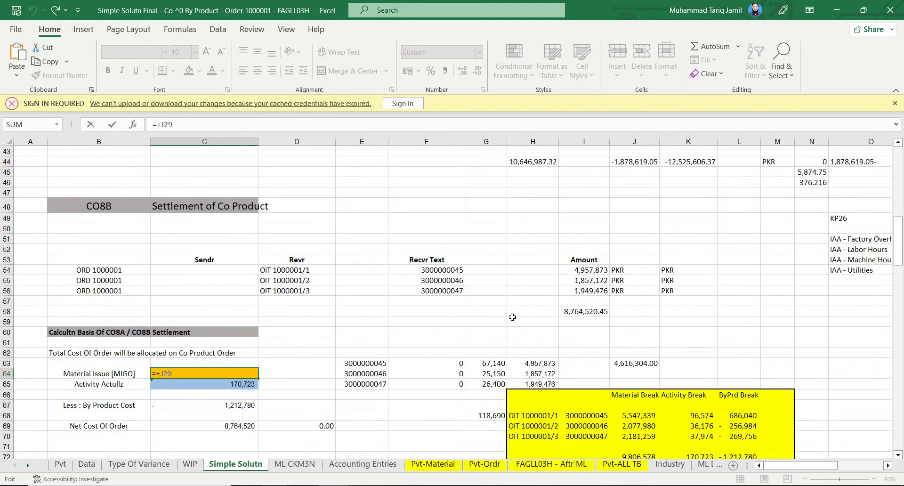
pyautogui.hotkey('ctrl', 'Return')
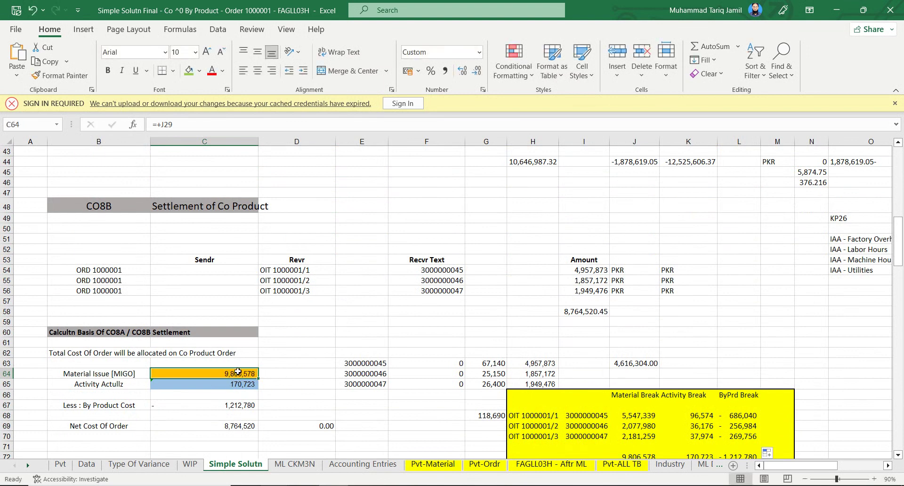
# Trace the Activity Actullz formula in C65 to the activity costs it sums in the After GRN table.
pyautogui.scroll(-2, 259, 372)
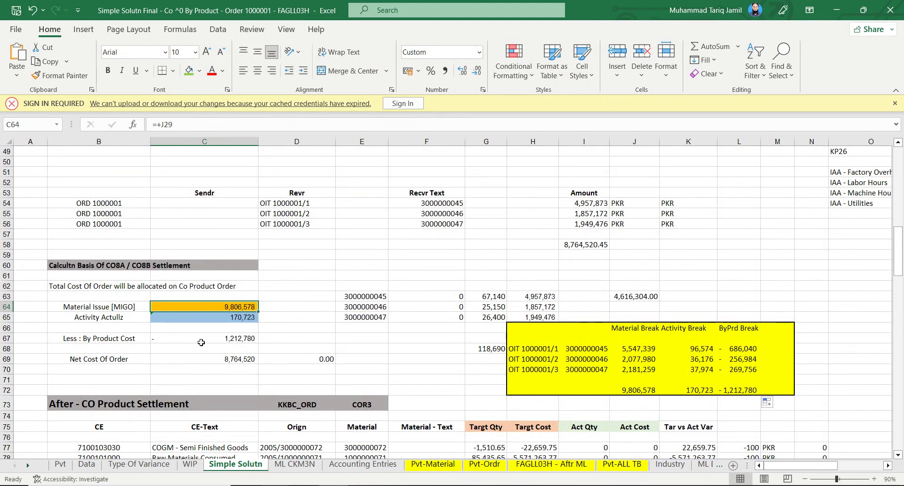
pyautogui.doubleClick(236, 316)
pyautogui.scroll(5, 532, 278)
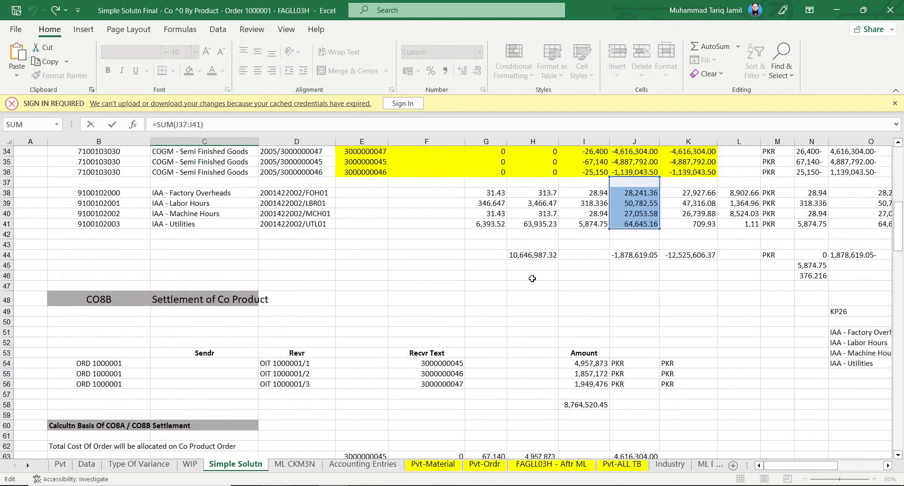
pyautogui.press('Escape')
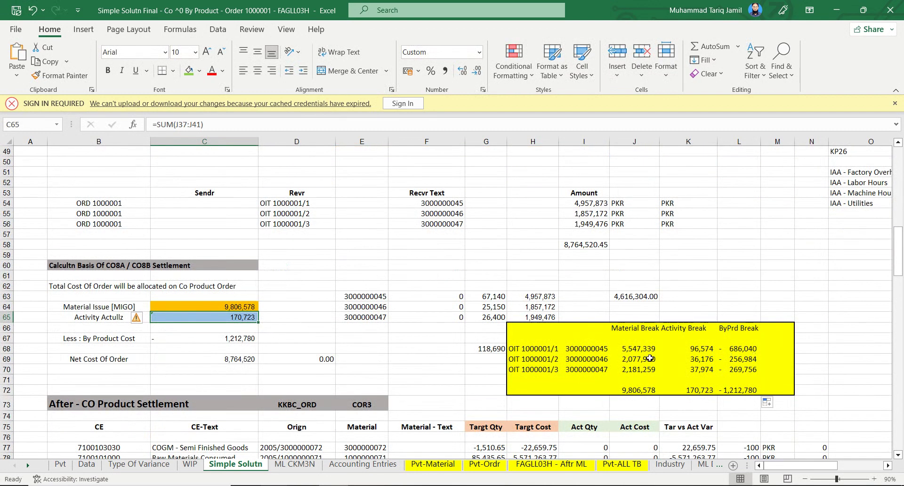
# Inspect the cells behind the first Material Break amount in J68 and check the sum of the co-product quantities in G63:G65.
pyautogui.click(639, 342)
pyautogui.doubleClick(643, 351)
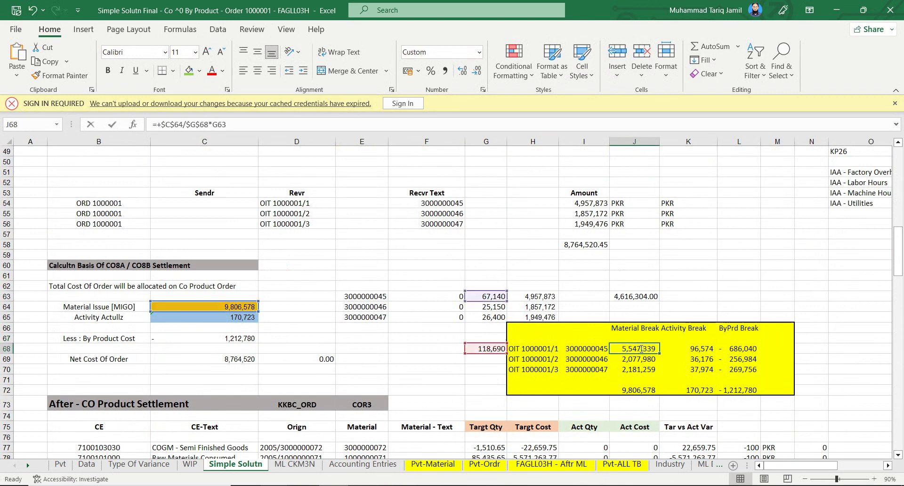
pyautogui.press('Escape')
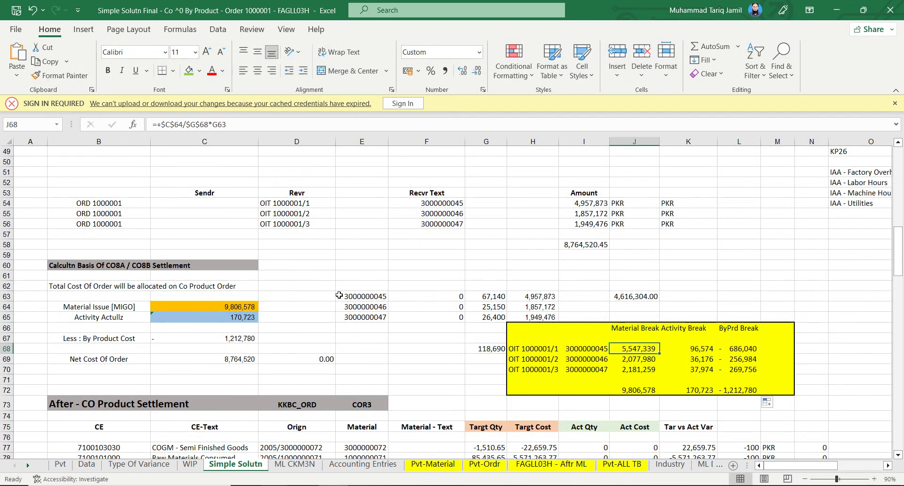
pyautogui.moveTo(506, 296); pyautogui.dragTo(495, 317)
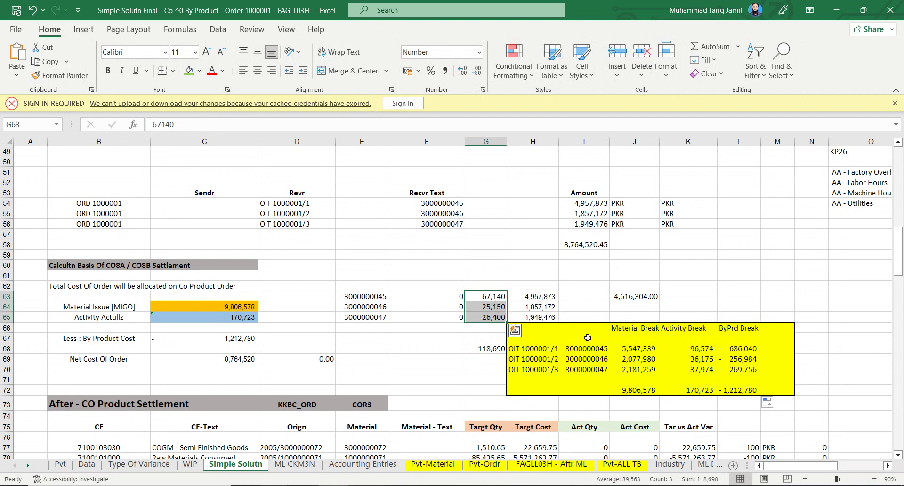
# Examine the Material Break allocation formulas in J68, J69 and J70 one by one, leaving each formula as it is.
pyautogui.doubleClick(623, 351)
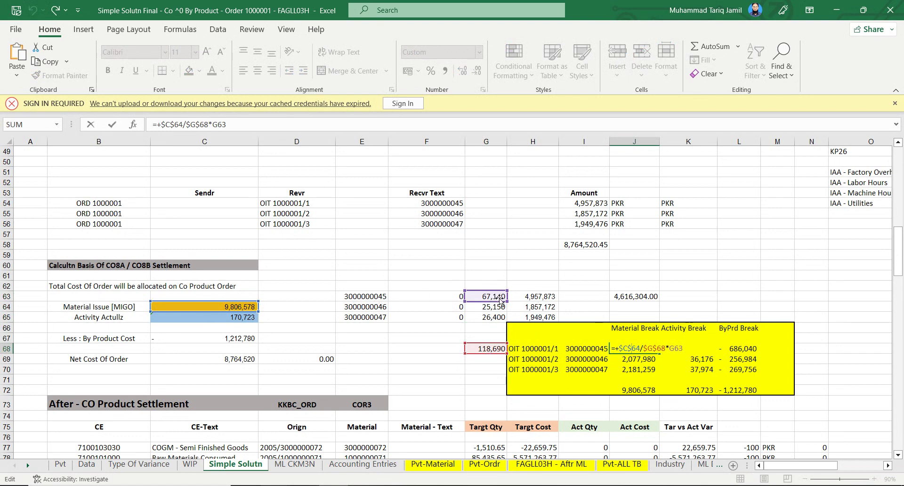
pyautogui.press('Return')
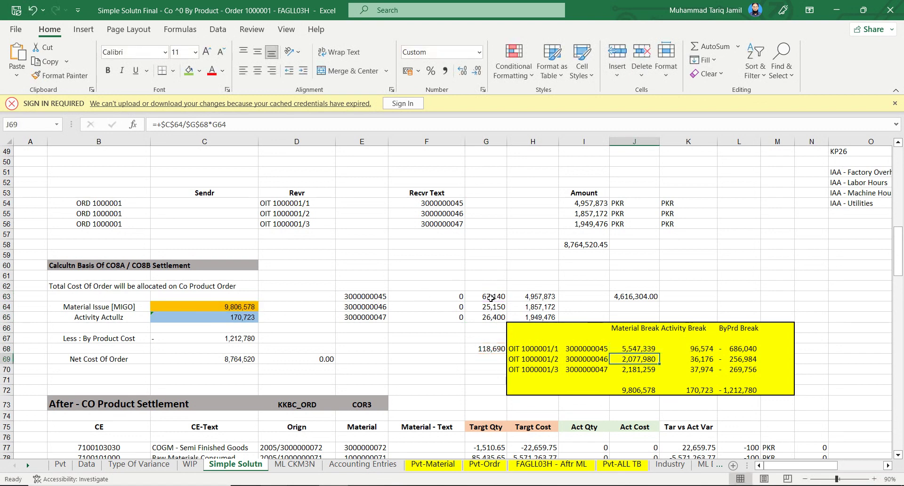
pyautogui.press('F2')
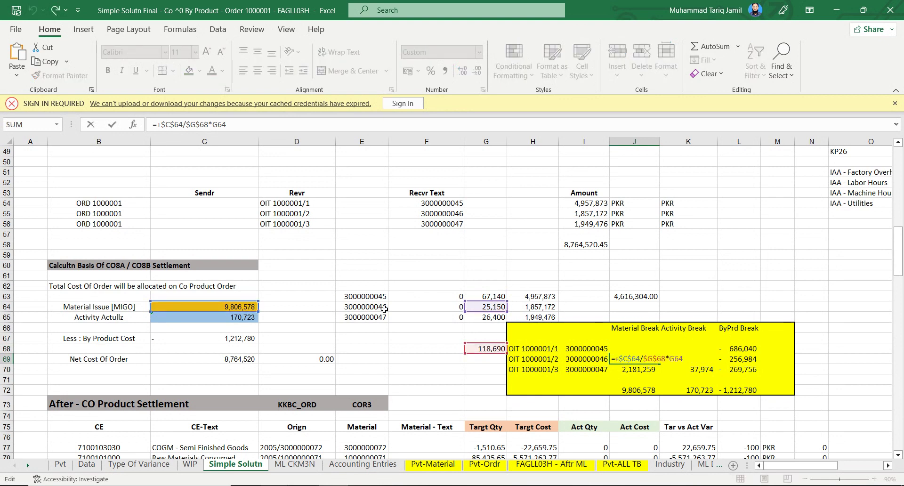
pyautogui.press('Return')
pyautogui.press('F2')
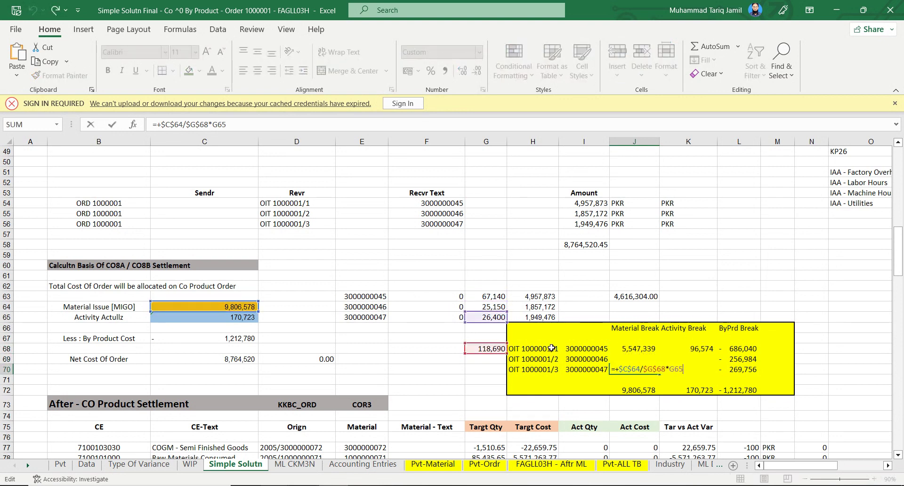
pyautogui.press('Return')
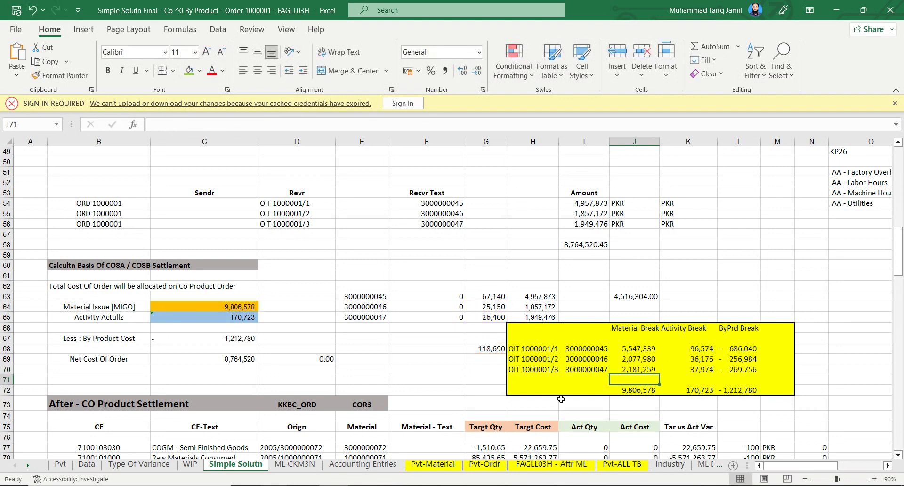
# Check the range summed by the Material Break total in J72 and return to the Accounting Entries sheet.
pyautogui.doubleClick(638, 389)
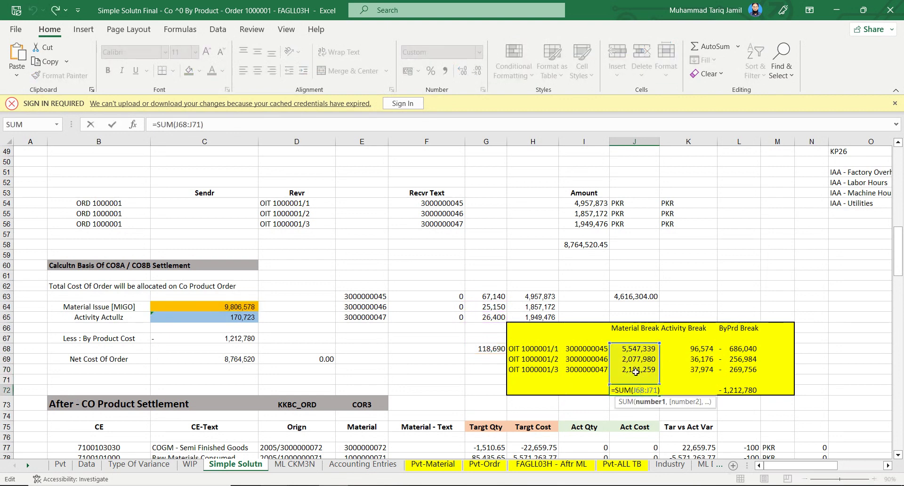
pyautogui.press('Escape')
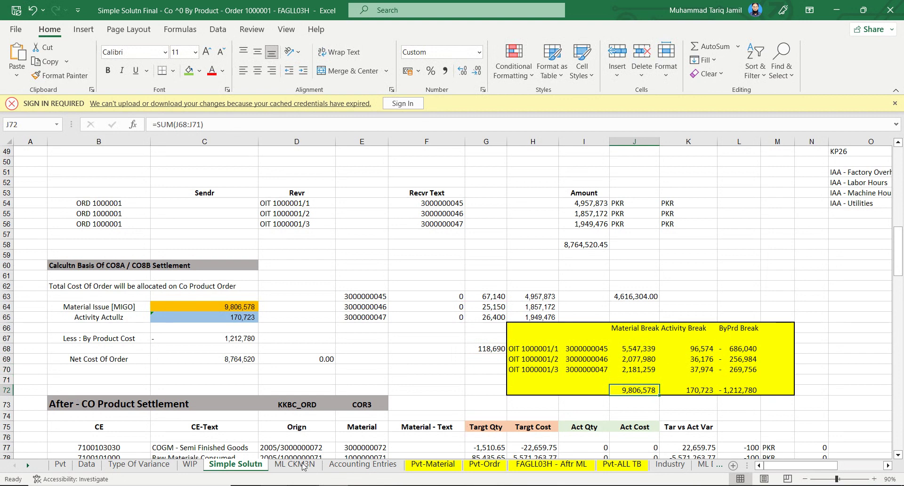
pyautogui.click(363, 464)
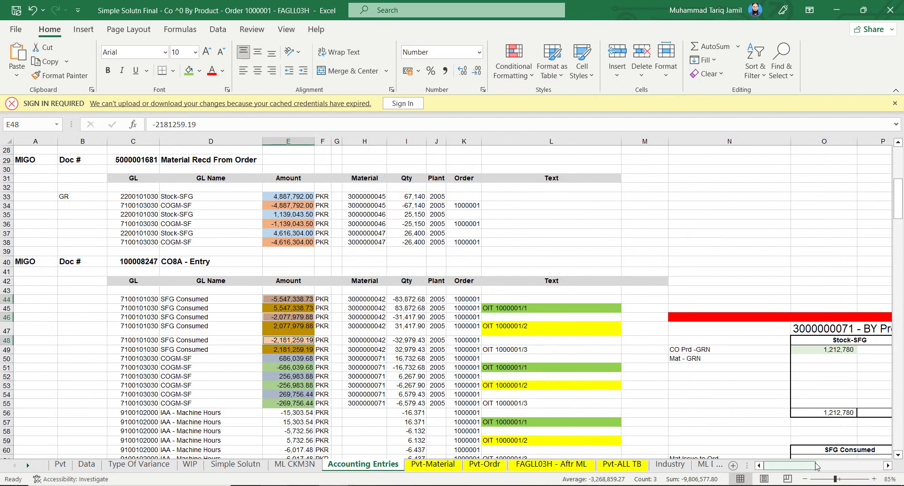
pyautogui.moveTo(810, 466); pyautogui.dragTo(854, 466)
pyautogui.scroll(8, 653, 375)
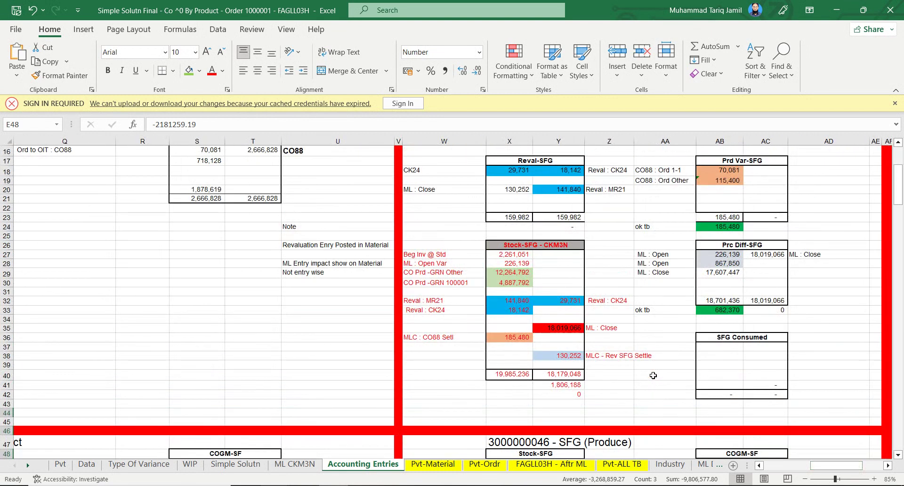
pyautogui.scroll(1, 653, 375)
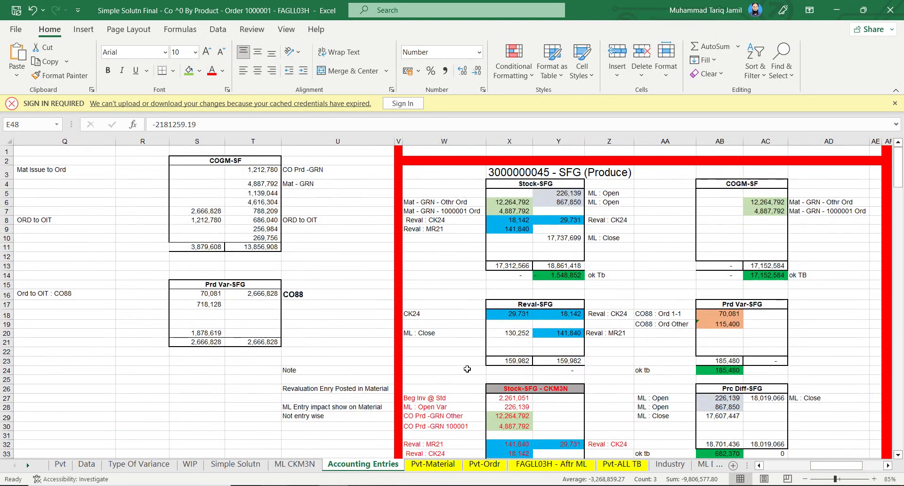
pyautogui.moveTo(848, 466); pyautogui.dragTo(845, 471)
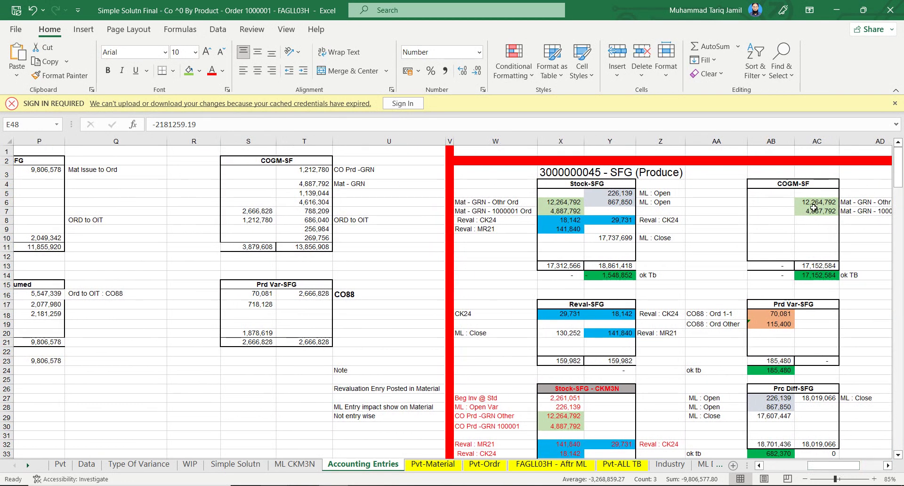
pyautogui.click(822, 202)
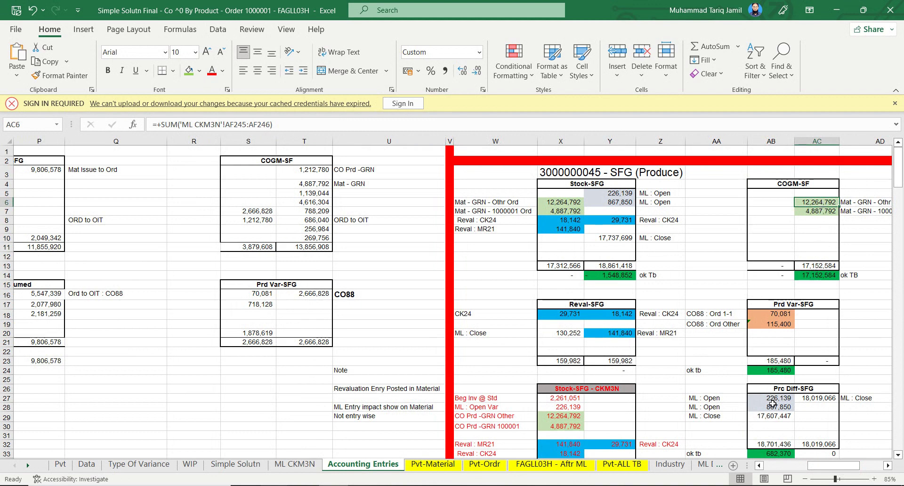
# Return to the CO8A entries and glance at the Simple Solutn and ML CKM3N sheets before coming back to Accounting Entries.
pyautogui.moveTo(834, 465); pyautogui.dragTo(788, 465)
pyautogui.scroll(-4, 316, 369)
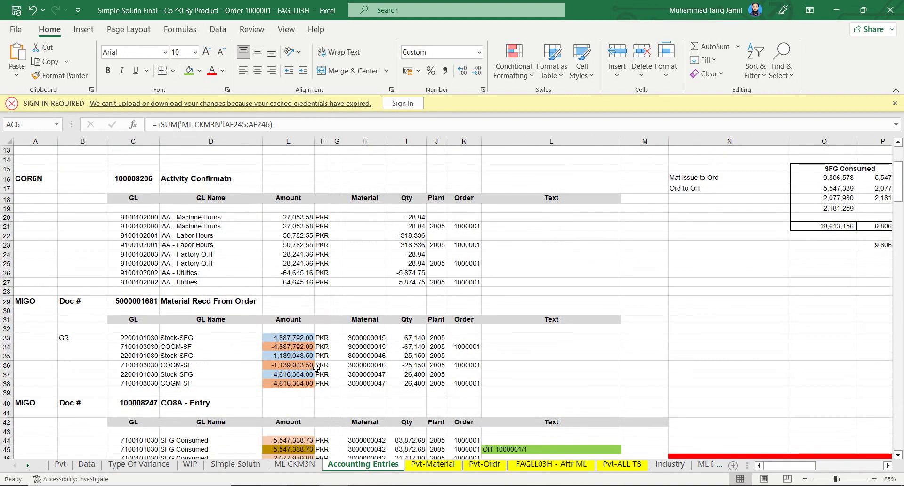
pyautogui.scroll(-6, 316, 368)
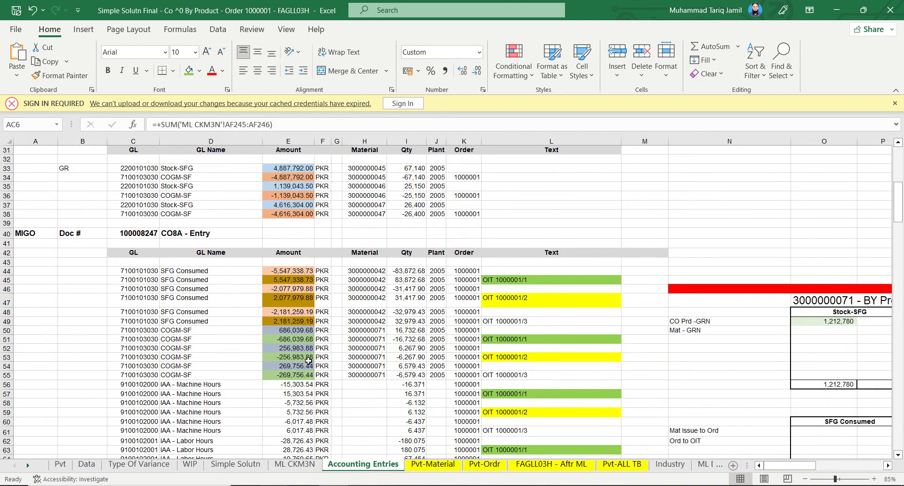
pyautogui.scroll(3, 309, 360)
pyautogui.click(237, 465)
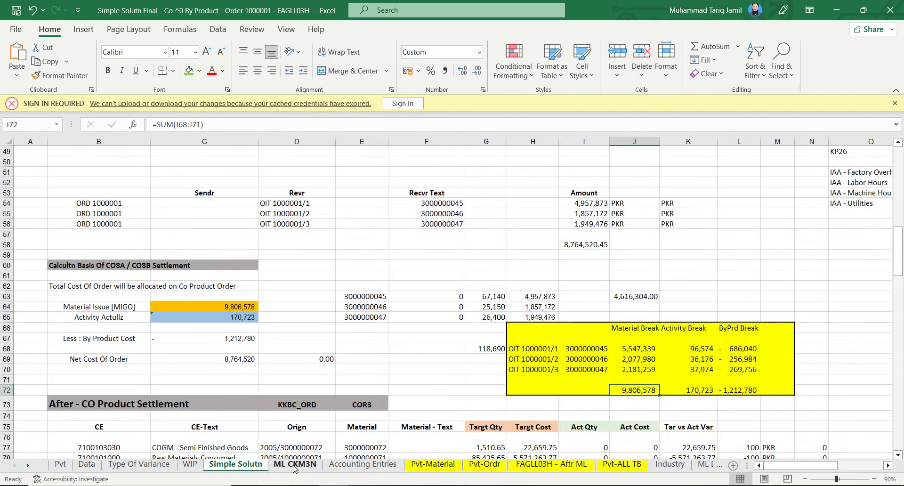
pyautogui.click(294, 466)
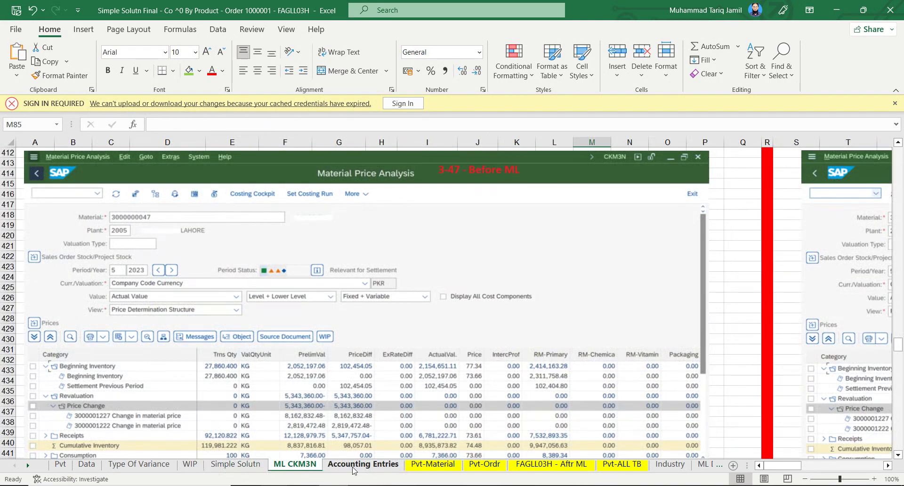
pyautogui.click(361, 466)
pyautogui.click(294, 466)
pyautogui.click(362, 465)
# Check the sum of the positive SFG Consumed amounts in E45, E47 and E49, and of the negative amounts in E44, E46 and E48.
pyautogui.click(293, 308)
pyautogui.keyDown('ctrl'); pyautogui.click(293, 331); pyautogui.keyUp('ctrl')
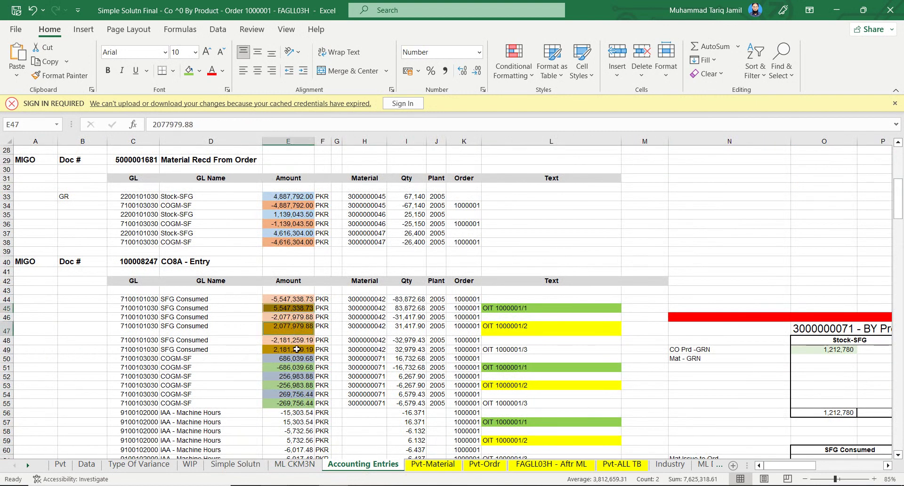
pyautogui.keyDown('ctrl'); pyautogui.click(296, 349); pyautogui.keyUp('ctrl')
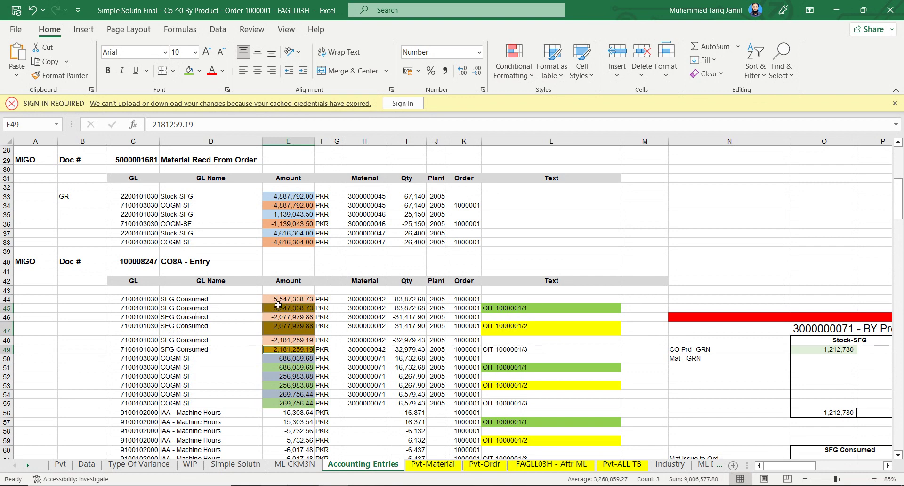
pyautogui.click(302, 298)
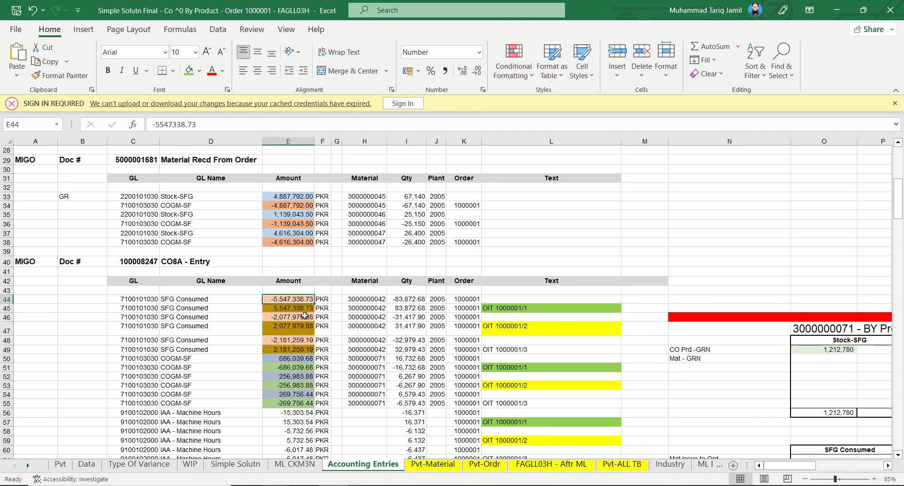
pyautogui.keyDown('ctrl'); pyautogui.click(304, 315); pyautogui.keyUp('ctrl')
pyautogui.keyDown('ctrl'); pyautogui.click(301, 339); pyautogui.keyUp('ctrl')
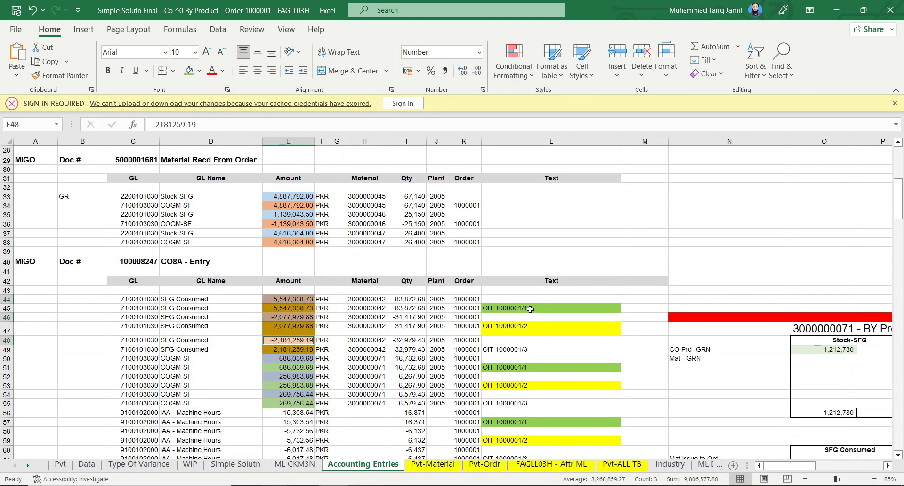
# Examine the SFG Consumed rows for OIT 1000001/1, /2 and /3 against the Material Break on Simple Solutn, ending on Accounting Entries.
pyautogui.moveTo(530, 309); pyautogui.dragTo(188, 309)
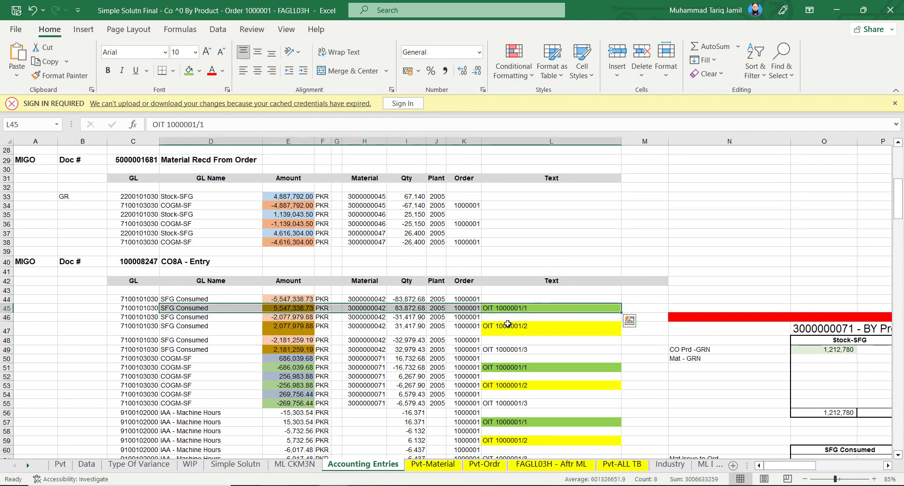
pyautogui.keyDown('ctrl'); pyautogui.moveTo(507, 324); pyautogui.dragTo(189, 328); pyautogui.keyUp('ctrl')
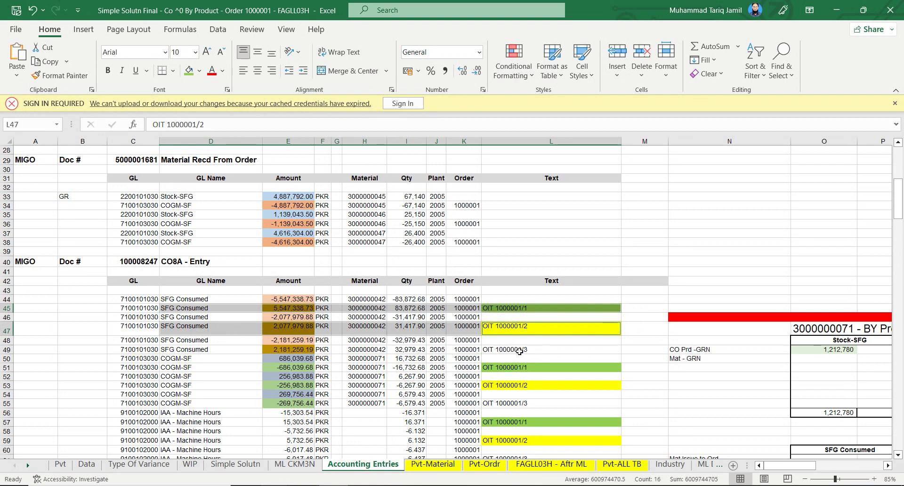
pyautogui.keyDown('ctrl'); pyautogui.moveTo(519, 351); pyautogui.dragTo(384, 353); pyautogui.keyUp('ctrl')
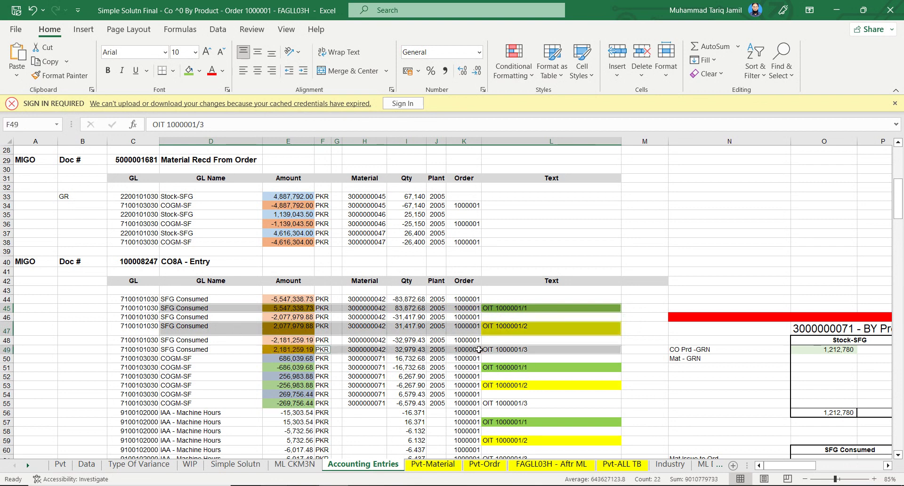
pyautogui.moveTo(488, 350)
pyautogui.keyDown('ctrl'); pyautogui.mouseDown()
pyautogui.moveTo(93, 349)
pyautogui.moveTo(236, 351)
pyautogui.mouseUp(); pyautogui.keyUp('ctrl')
pyautogui.hotkey('ctrl', 'pageup')
pyautogui.hotkey('ctrl', 'pageup')
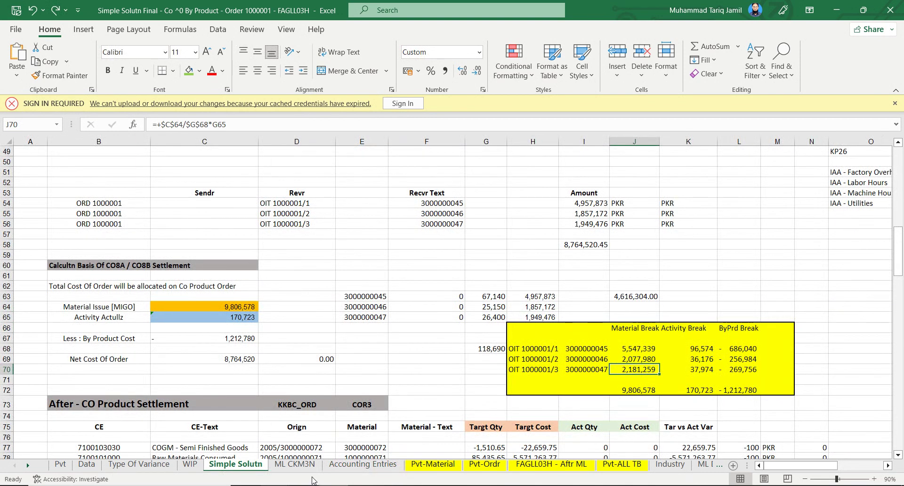
pyautogui.hotkey('ctrl', 'pagedown')
pyautogui.hotkey('ctrl', 'pagedown')
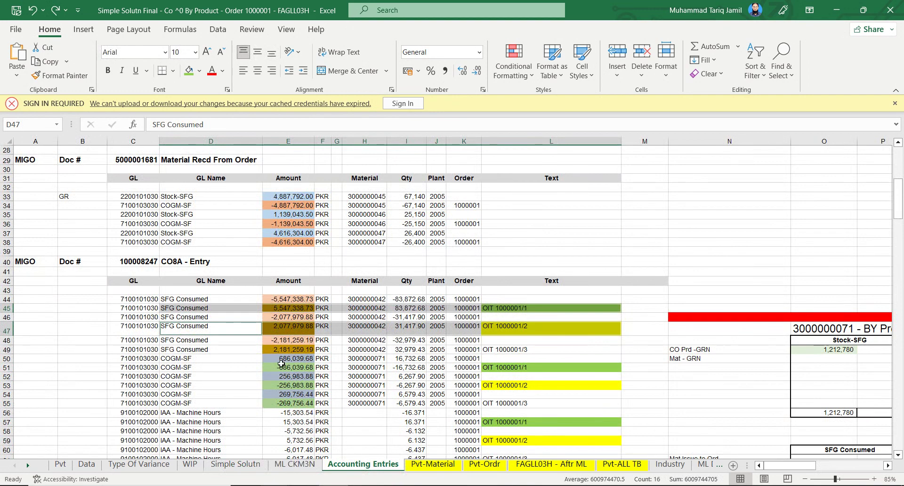
# Go over the CO8A entry lines in C43:F73 and check the sum of the amounts in E44:E53.
pyautogui.scroll(-2, 281, 363)
pyautogui.moveTo(133, 233); pyautogui.dragTo(320, 419)
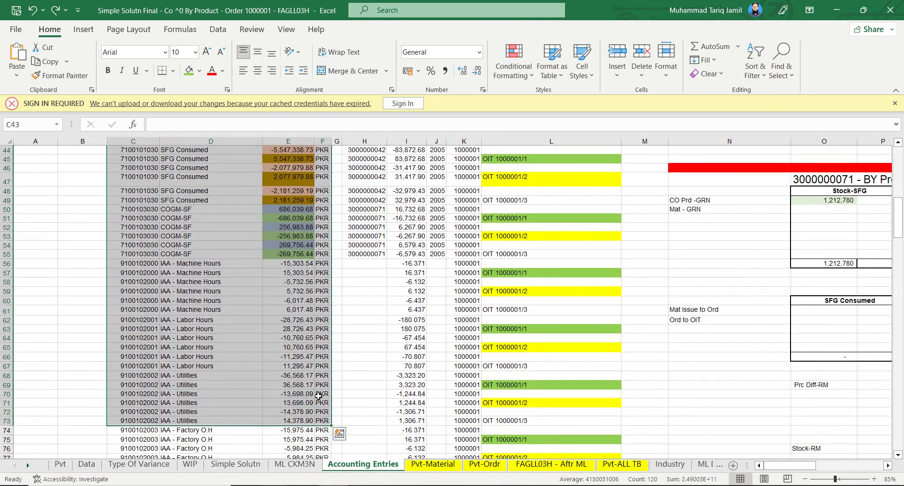
pyautogui.scroll(-2, 311, 391)
pyautogui.scroll(5, 272, 380)
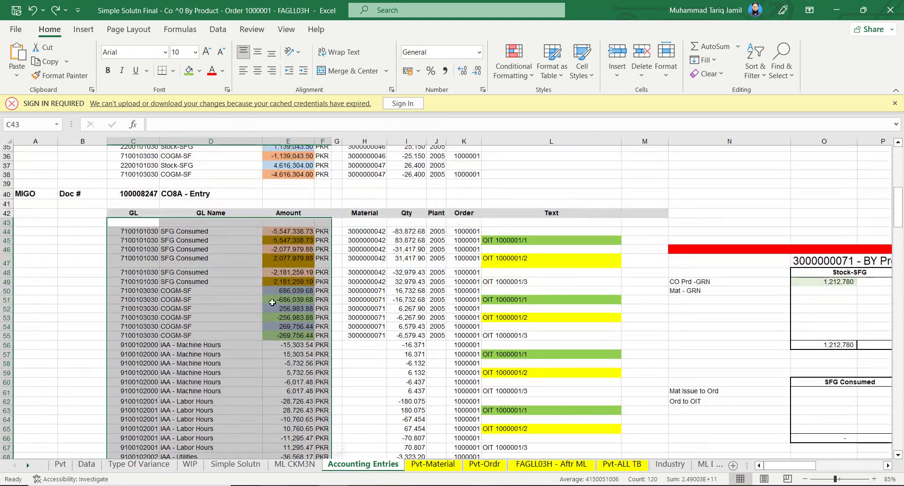
pyautogui.moveTo(283, 234); pyautogui.dragTo(283, 322)
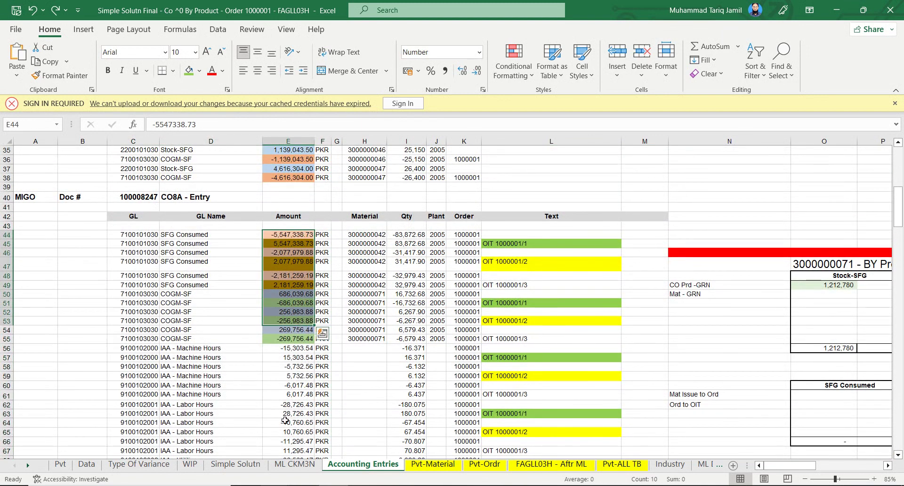
# Total the Activity Break amounts in K72 of the Simple Solutn sheet by summing K68:K71.
pyautogui.click(287, 465)
pyautogui.click(245, 465)
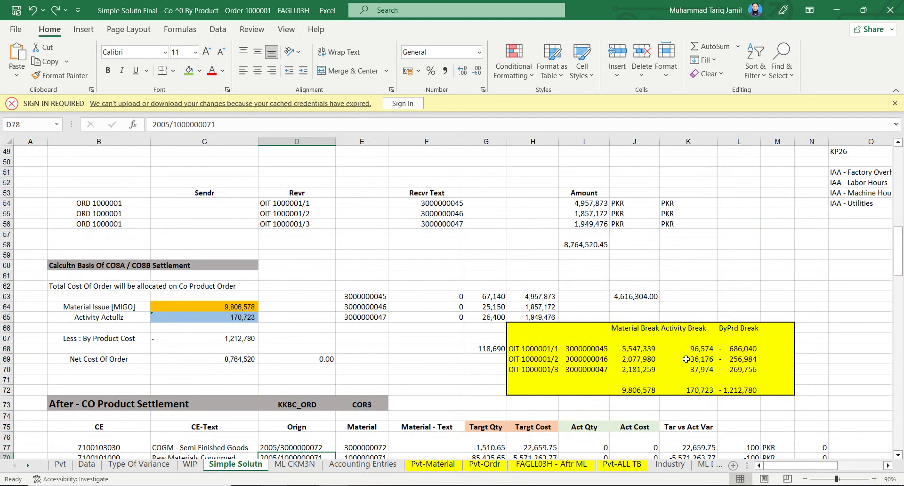
pyautogui.click(698, 390)
pyautogui.hotkey('alt', '=')
pyautogui.hotkey('ctrl', 'Return')
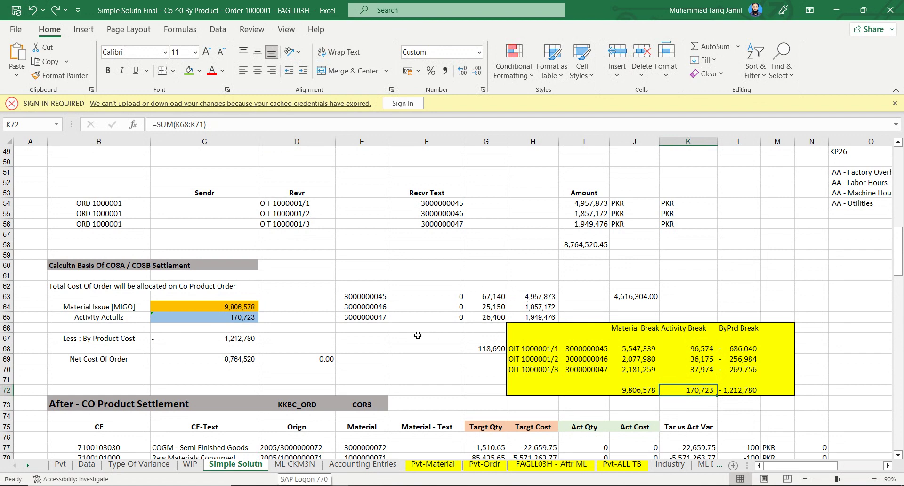
# On Accounting Entries, recheck the sum of E44, E46 and E48, and examine the SFG Consumed rows for OIT 1000001/1 and 1000001/2.
pyautogui.click(284, 465)
pyautogui.click(362, 464)
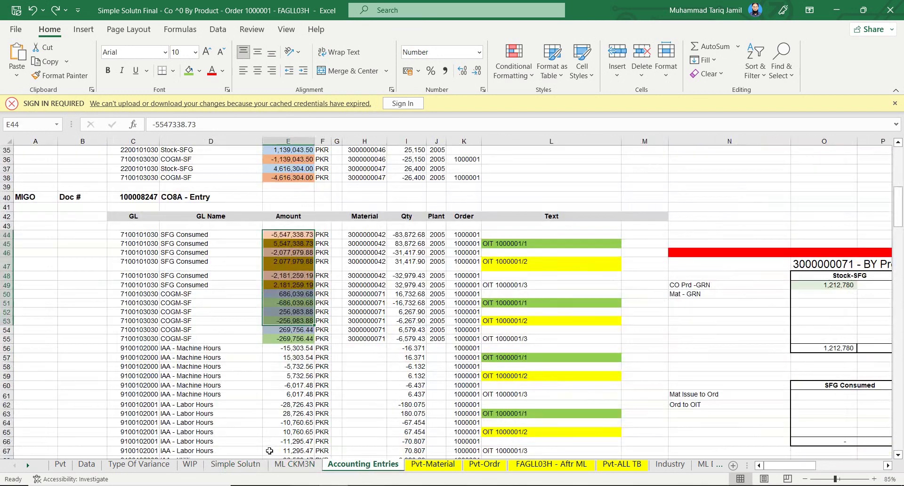
pyautogui.click(297, 234)
pyautogui.keyDown('ctrl'); pyautogui.click(296, 252); pyautogui.keyUp('ctrl')
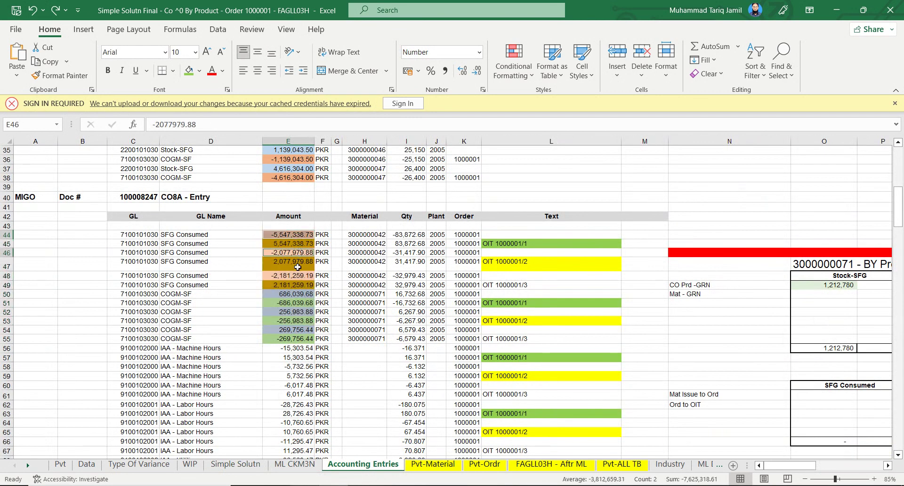
pyautogui.keyDown('ctrl'); pyautogui.click(298, 275); pyautogui.keyUp('ctrl')
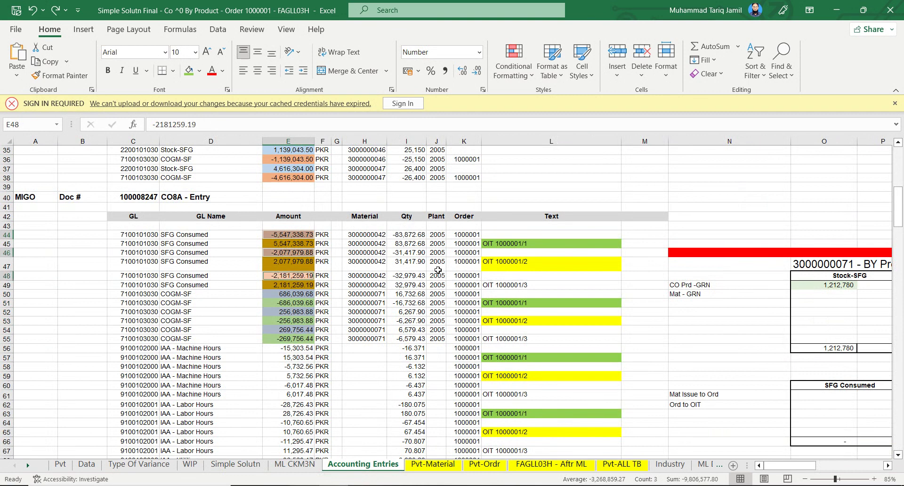
pyautogui.moveTo(535, 243); pyautogui.dragTo(189, 245)
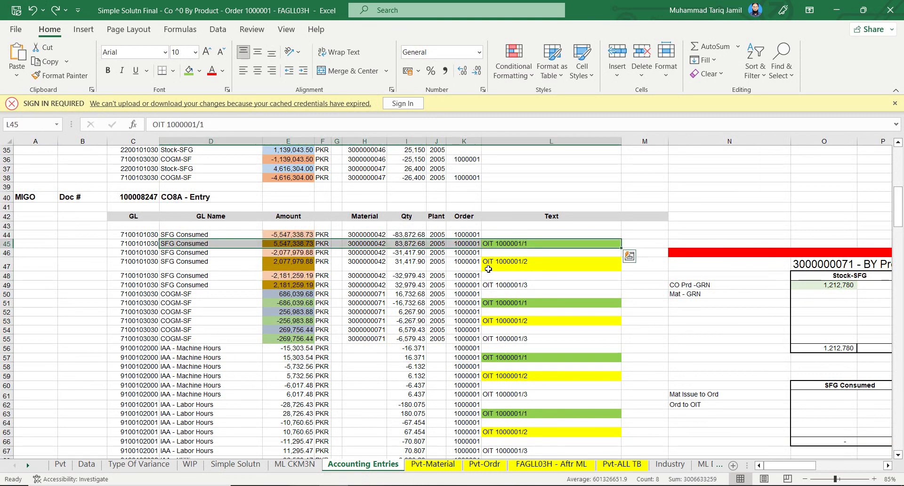
pyautogui.moveTo(509, 260); pyautogui.dragTo(29, 262)
# Examine the CO88 Settlement Execute entries in C85:L93 and compare them with the CO8A postings in rows 44 to 79.
pyautogui.scroll(-13, 288, 303)
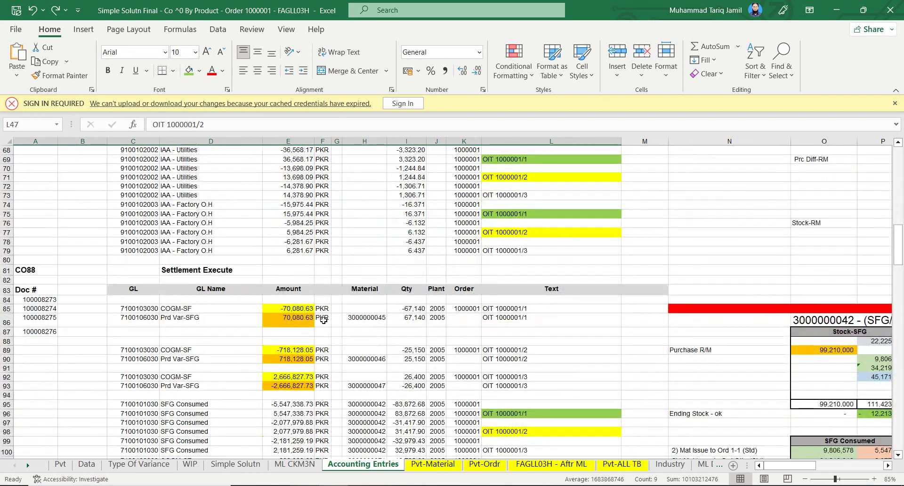
pyautogui.scroll(-1, 174, 293)
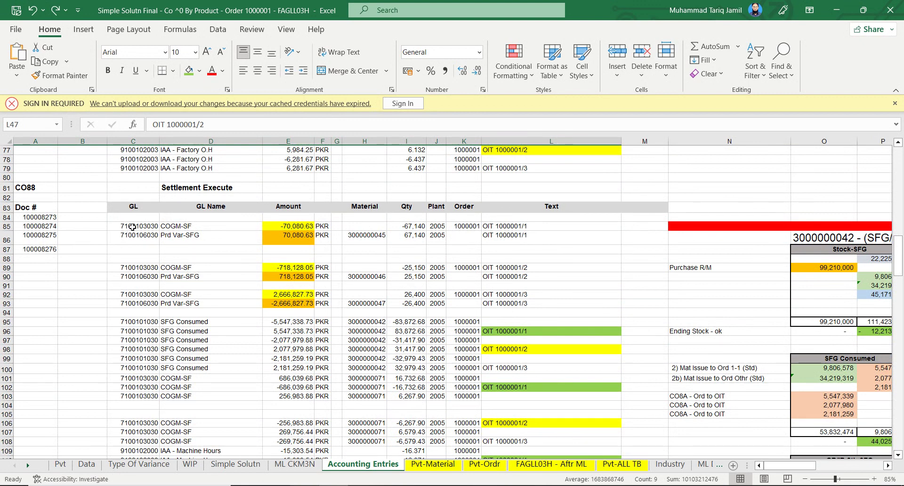
pyautogui.moveTo(132, 226); pyautogui.dragTo(514, 307)
pyautogui.scroll(15, 187, 302)
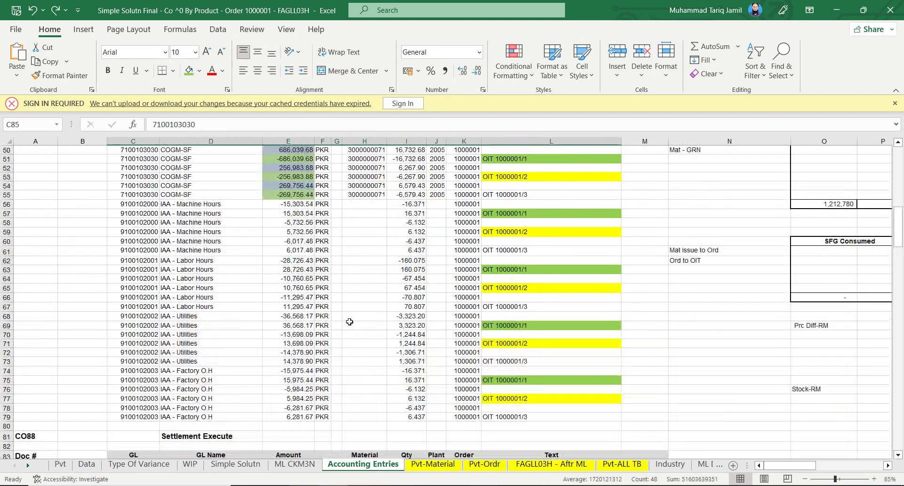
pyautogui.scroll(-3, 187, 302)
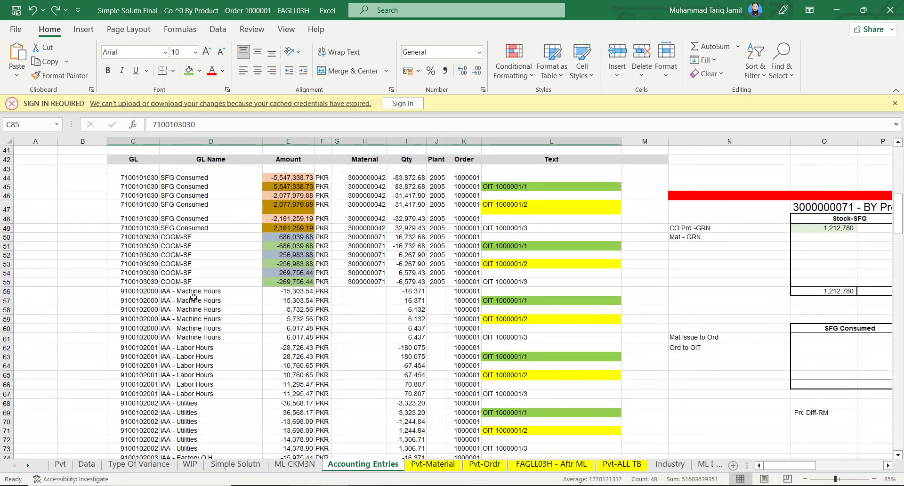
pyautogui.scroll(-3, 194, 297)
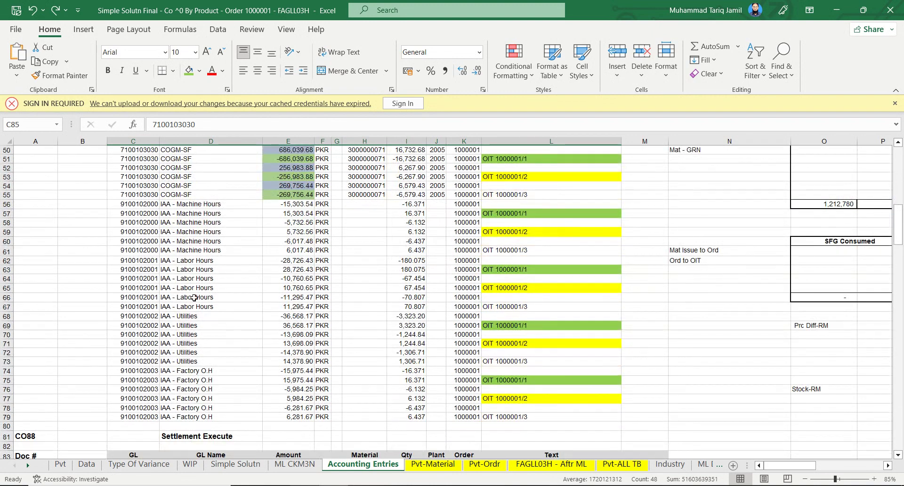
pyautogui.scroll(-8, 194, 299)
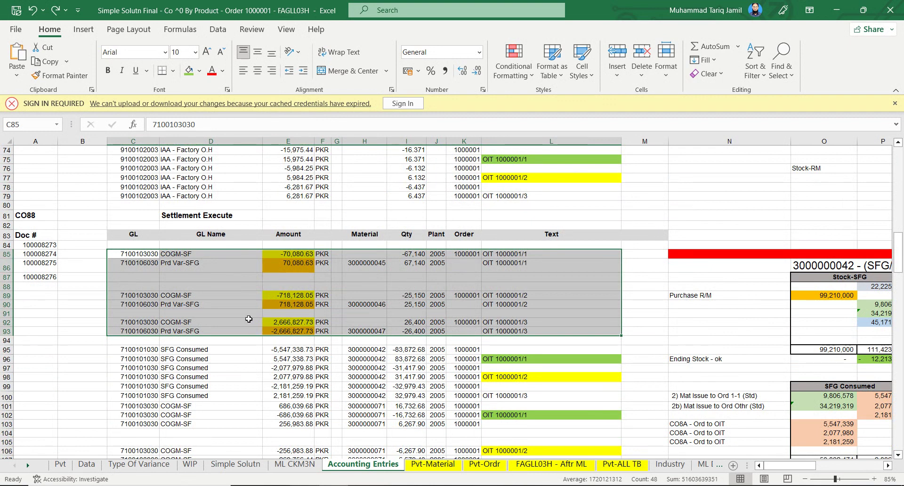
pyautogui.scroll(-1, 248, 318)
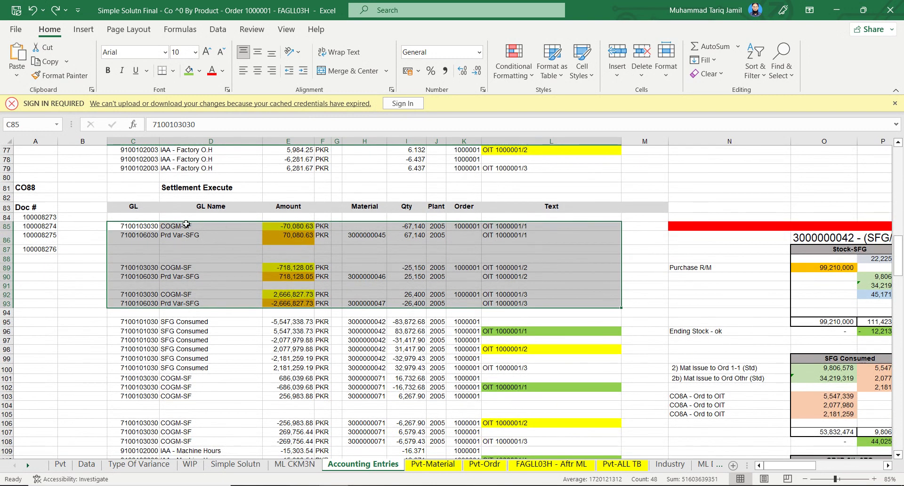
# Inspect the CO88 COGM-SF and Prd Var-SFG entries for OIT 1000001/1 in rows 85 and 86, including the amount in E85.
pyautogui.click(131, 229)
pyautogui.moveTo(380, 229)
pyautogui.mouseDown()
pyautogui.moveTo(391, 232)
pyautogui.moveTo(384, 230)
pyautogui.mouseUp()
pyautogui.moveTo(147, 242); pyautogui.dragTo(333, 230)
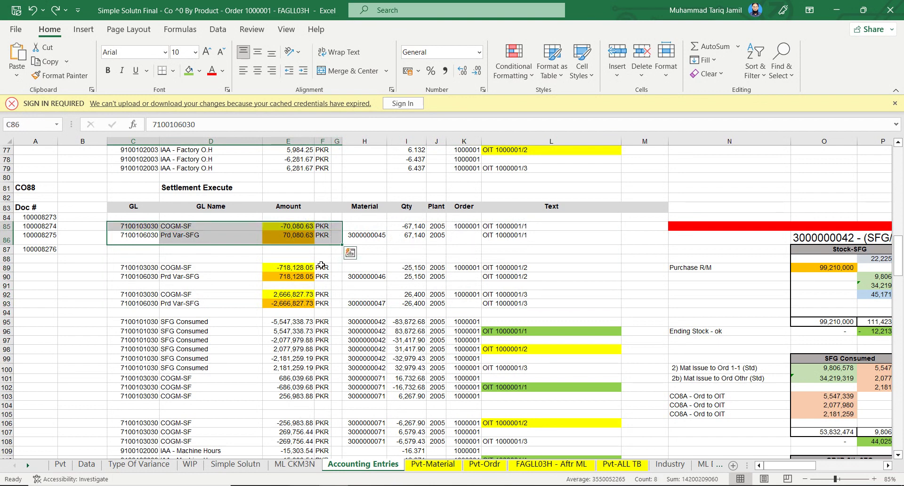
pyautogui.click(288, 225)
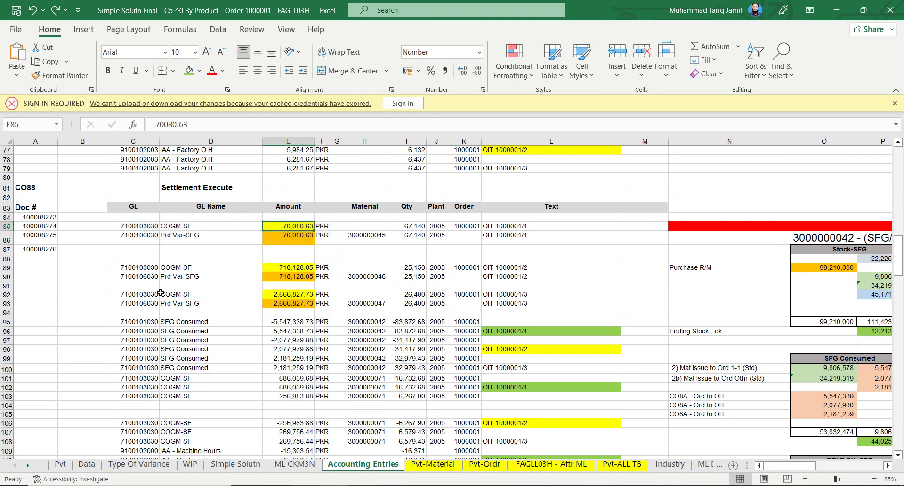
# Examine the CO88 COGM-SF entry for OIT 1000001/3 in row 92 and sum the amounts in E92 and E89.
pyautogui.moveTo(147, 293); pyautogui.dragTo(326, 293)
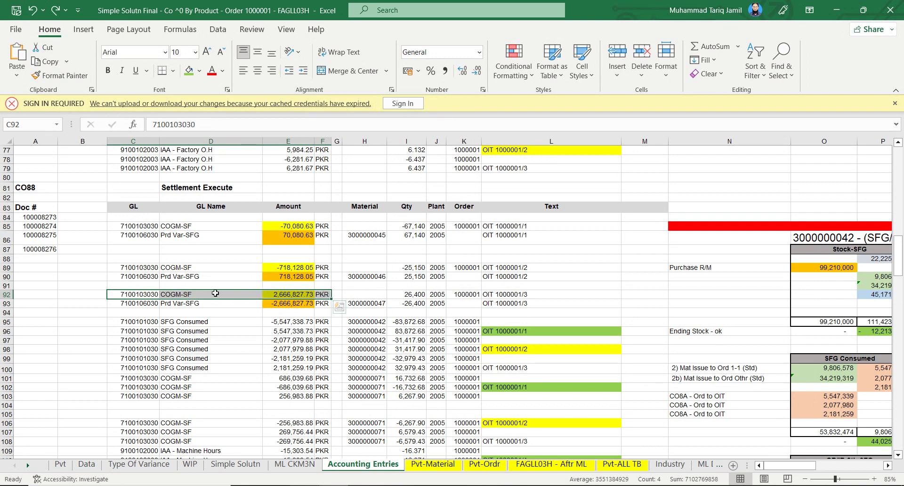
pyautogui.click(292, 293)
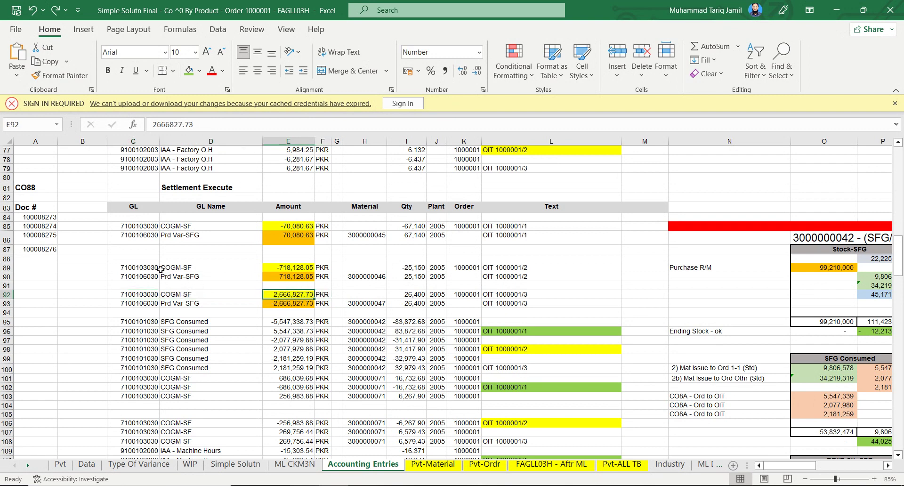
pyautogui.keyDown('ctrl'); pyautogui.click(280, 266); pyautogui.keyUp('ctrl')
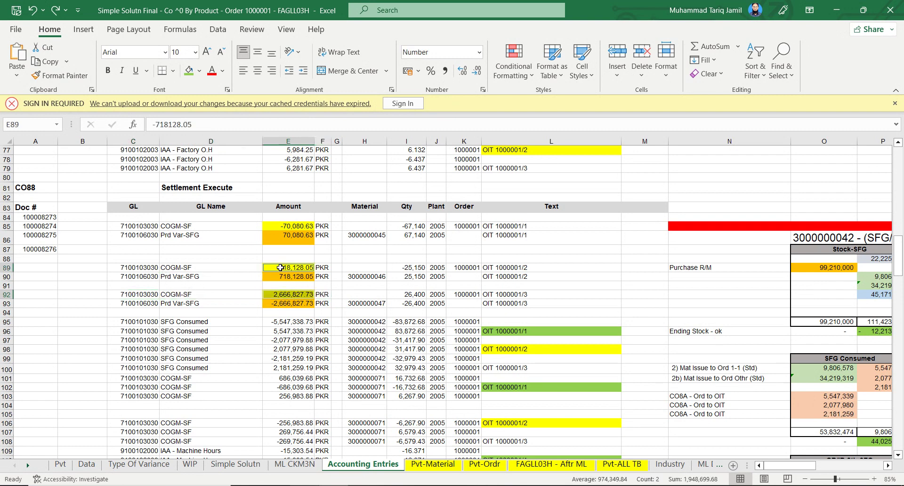
# On the Simple Solutn sheet, examine the KKS2 table's CO8A Actual Cost and MIGO - GRN - STD Rate Allctd Act Cost columns.
pyautogui.click(289, 466)
pyautogui.click(238, 466)
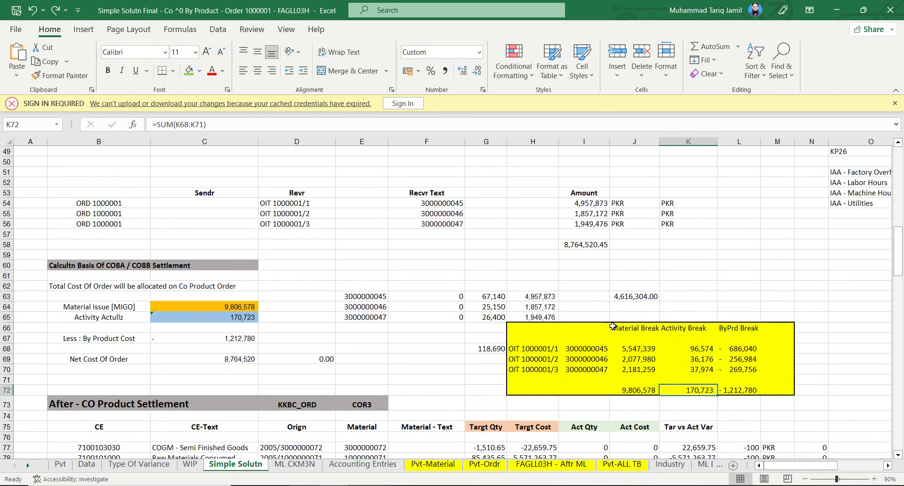
pyautogui.scroll(-1, 612, 326)
pyautogui.scroll(-11, 612, 326)
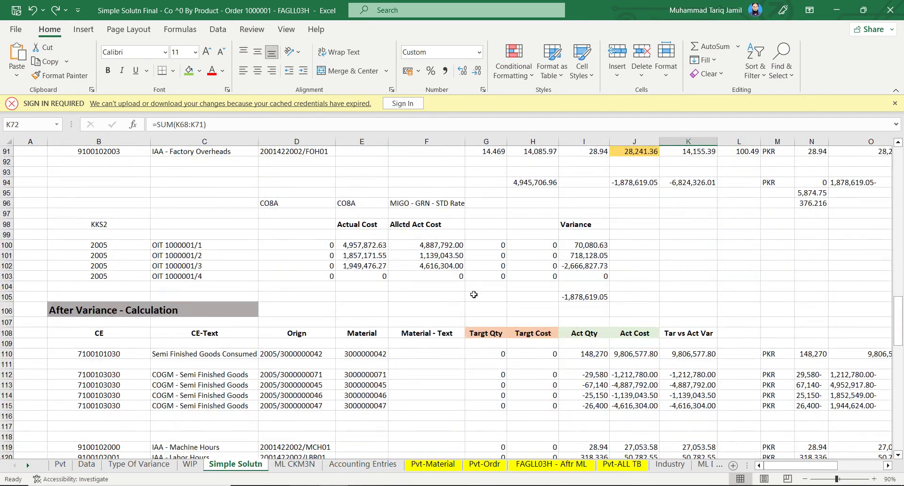
pyautogui.scroll(2, 385, 249)
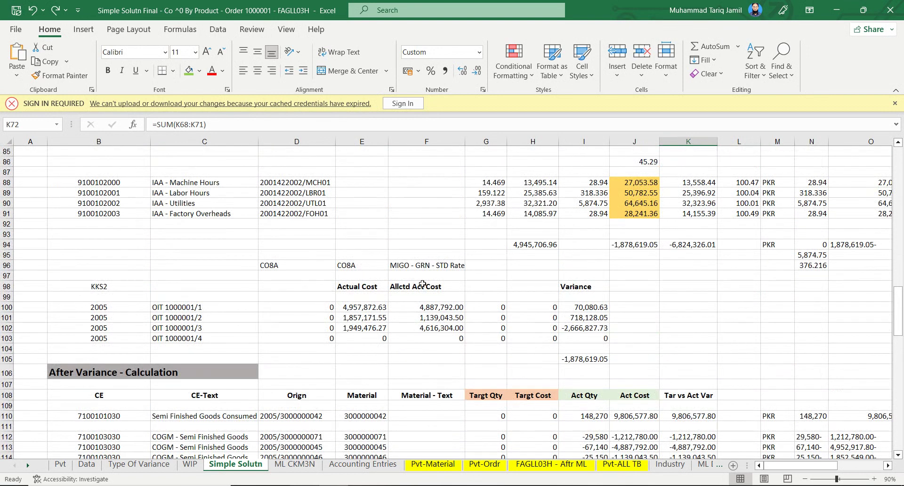
pyautogui.moveTo(372, 257); pyautogui.dragTo(371, 373)
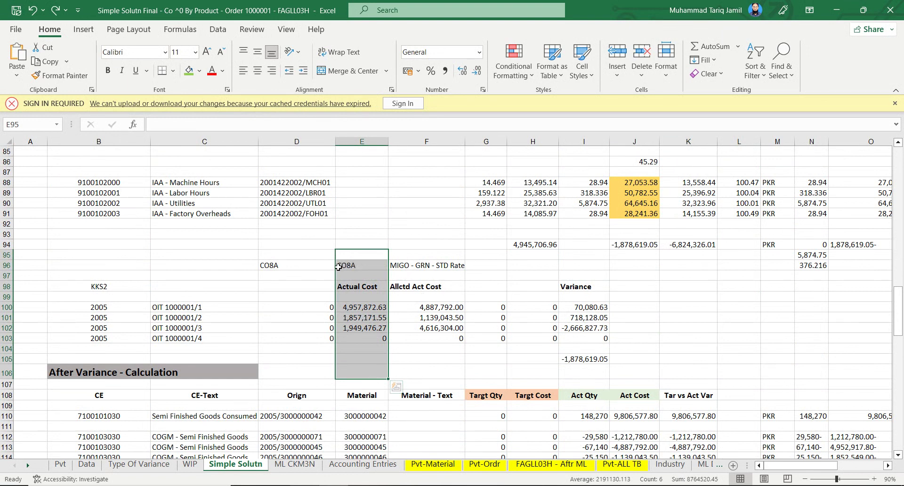
pyautogui.moveTo(358, 265); pyautogui.dragTo(360, 374)
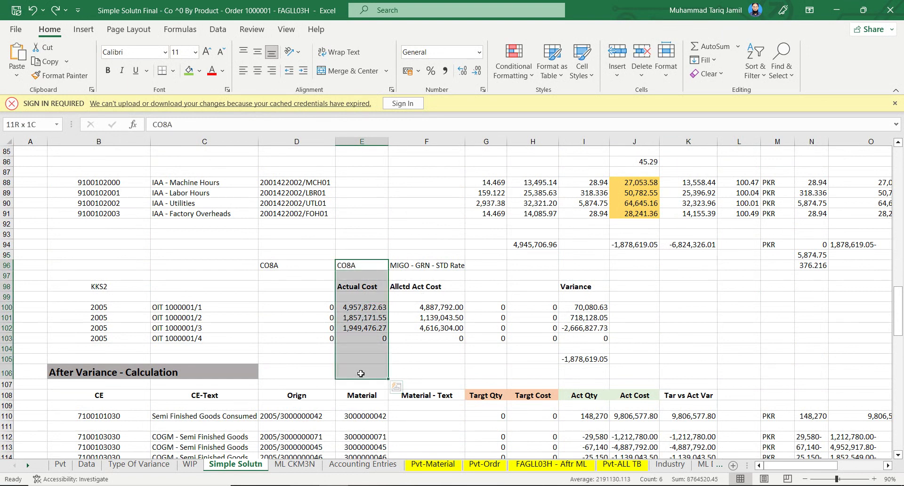
pyautogui.moveTo(415, 264); pyautogui.dragTo(429, 344)
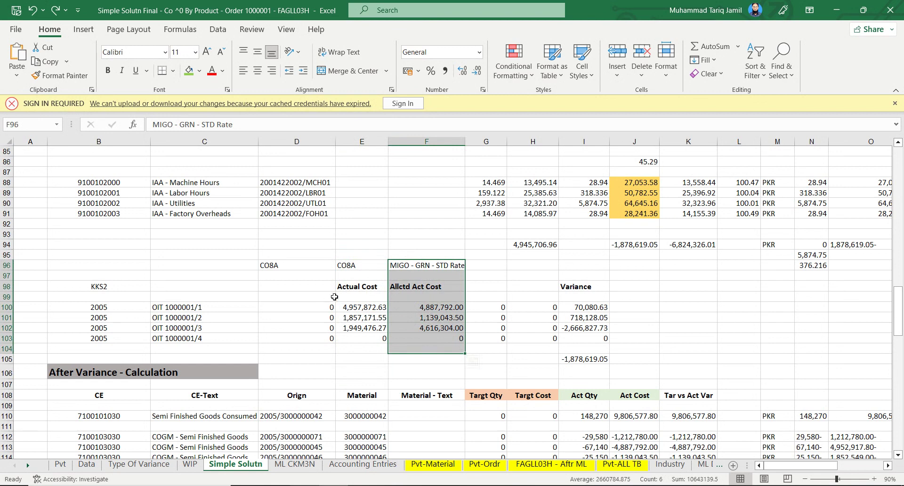
# Compare OIT 1000001/1's actual and allocated costs in E100:F100 with its variance in I100.
pyautogui.click(424, 309)
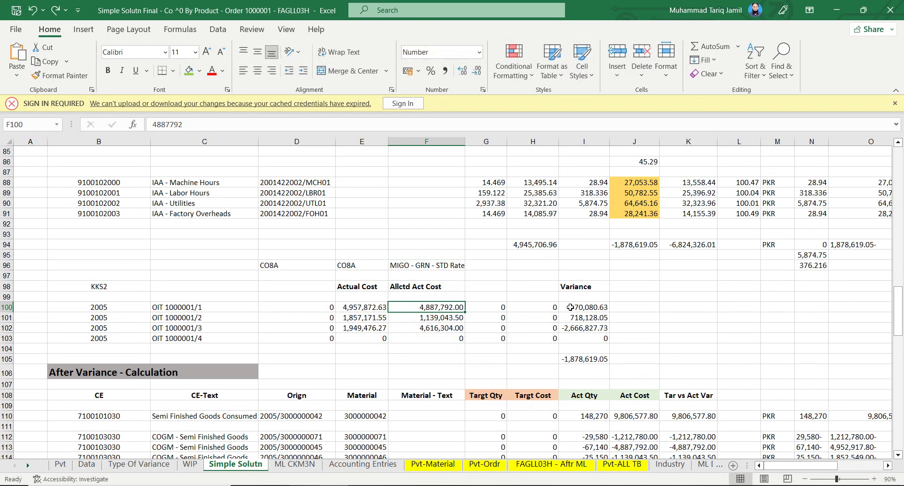
pyautogui.doubleClick(570, 307)
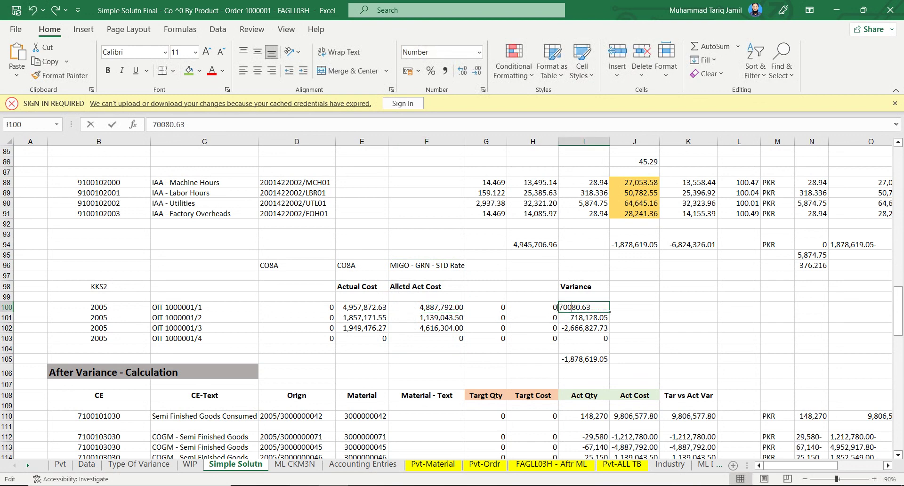
pyautogui.click(622, 308)
pyautogui.moveTo(441, 306); pyautogui.dragTo(342, 307)
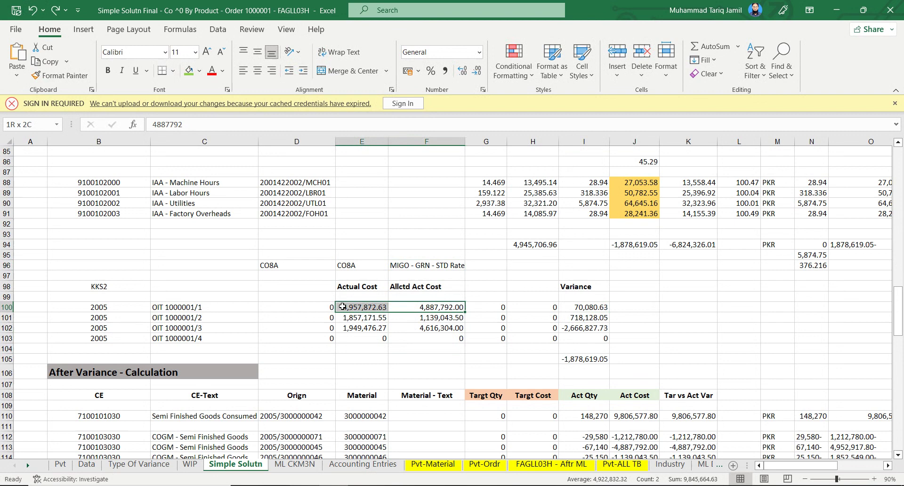
# Calculate the variance check in J100 as E100-F100 and fill the formula through J102.
pyautogui.click(636, 306)
pyautogui.write('+')
pyautogui.click(372, 308)
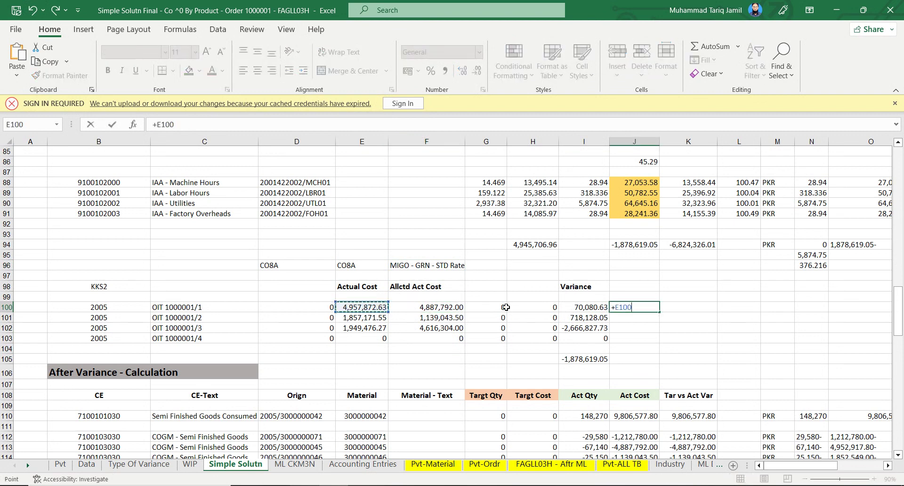
pyautogui.write('-')
pyautogui.click(451, 307)
pyautogui.press('Return')
pyautogui.click(648, 308)
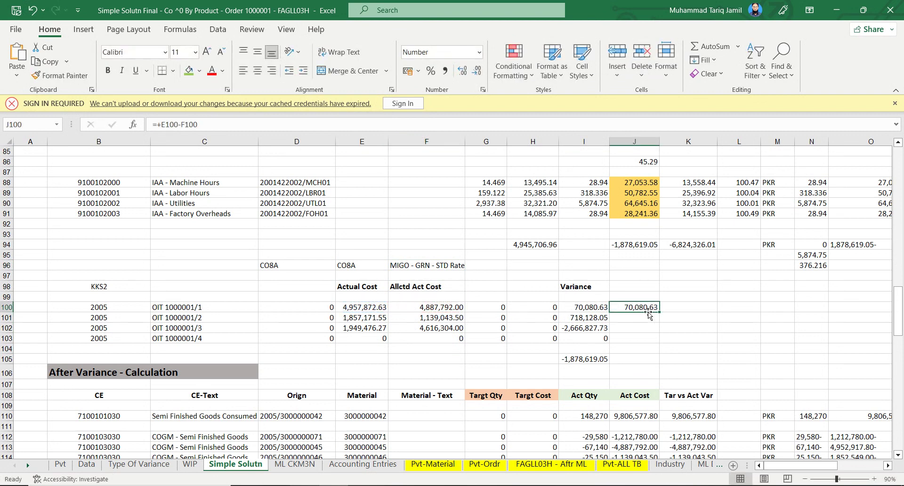
pyautogui.moveTo(648, 313); pyautogui.dragTo(650, 330)
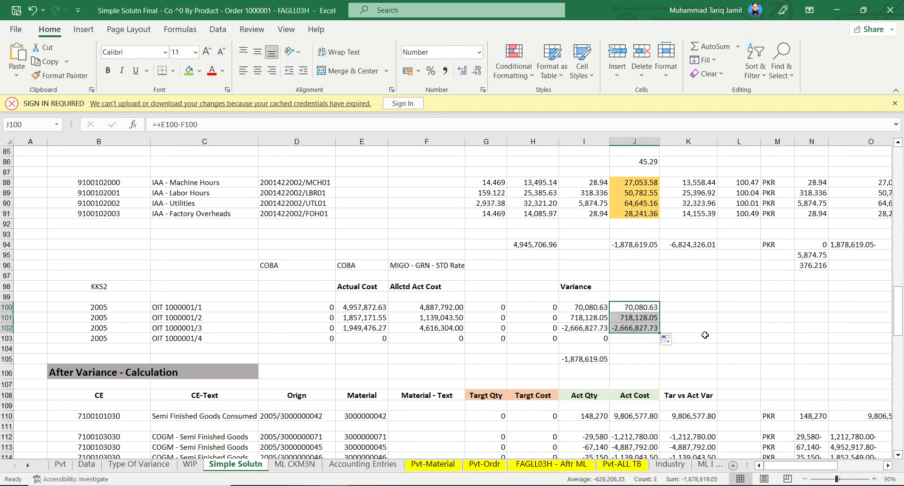
pyautogui.click(296, 464)
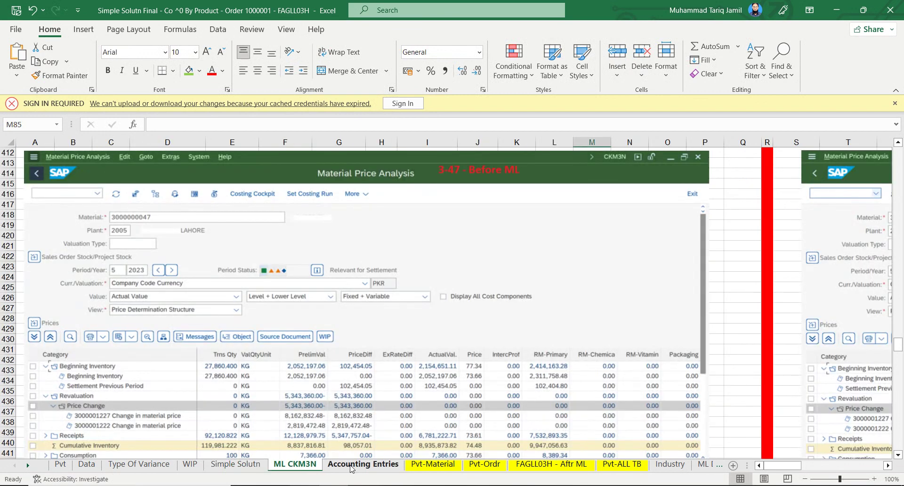
pyautogui.scroll(-4, 296, 351)
pyautogui.scroll(-5, 328, 391)
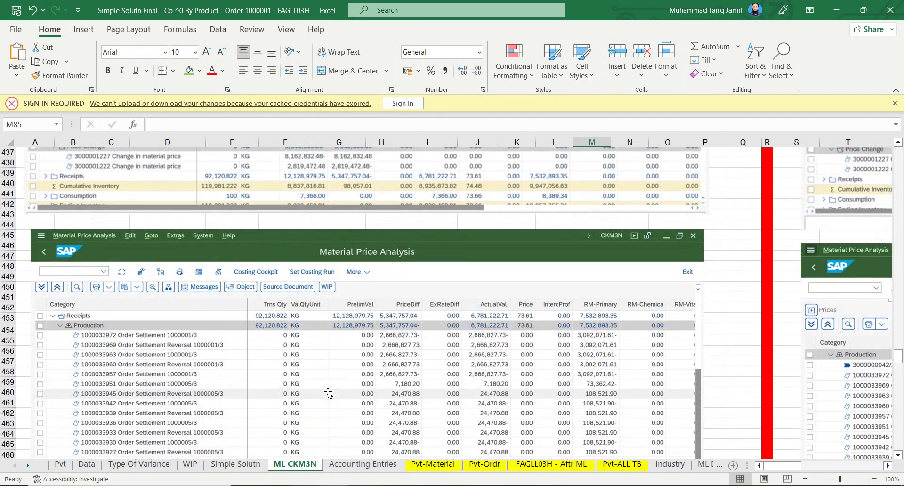
pyautogui.scroll(-4, 328, 393)
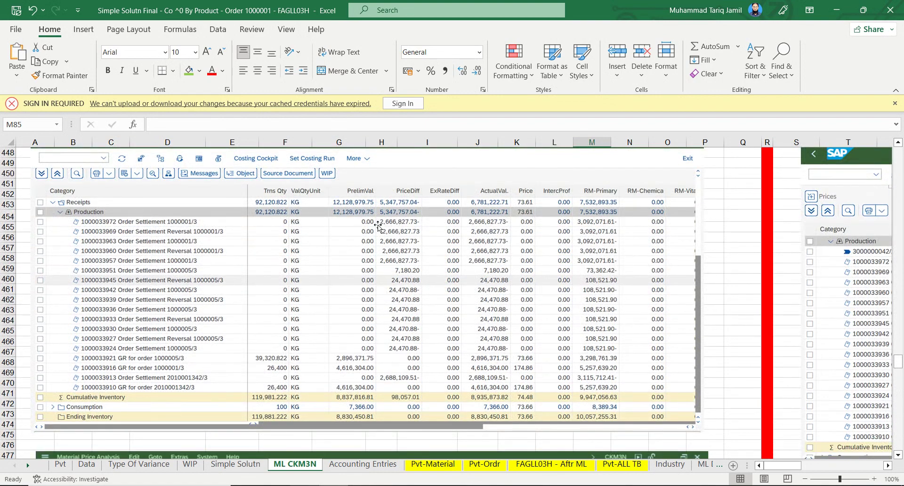
pyautogui.click(338, 465)
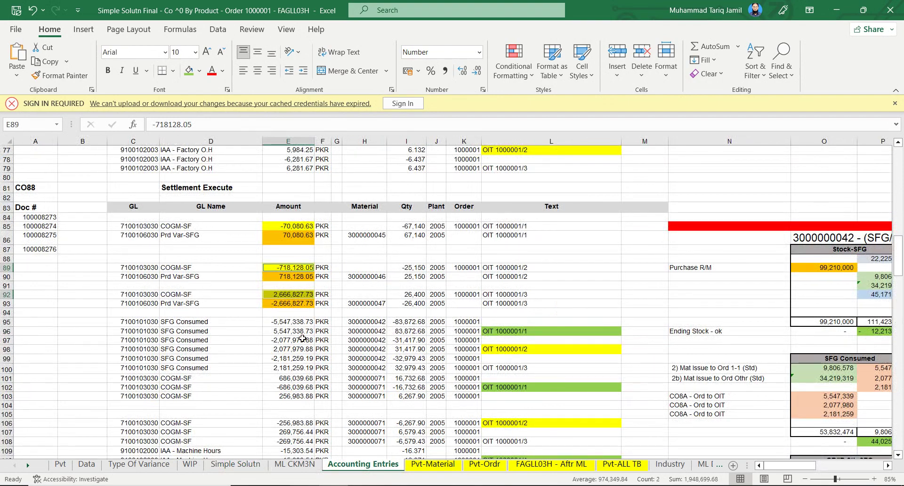
pyautogui.scroll(-15, 213, 313)
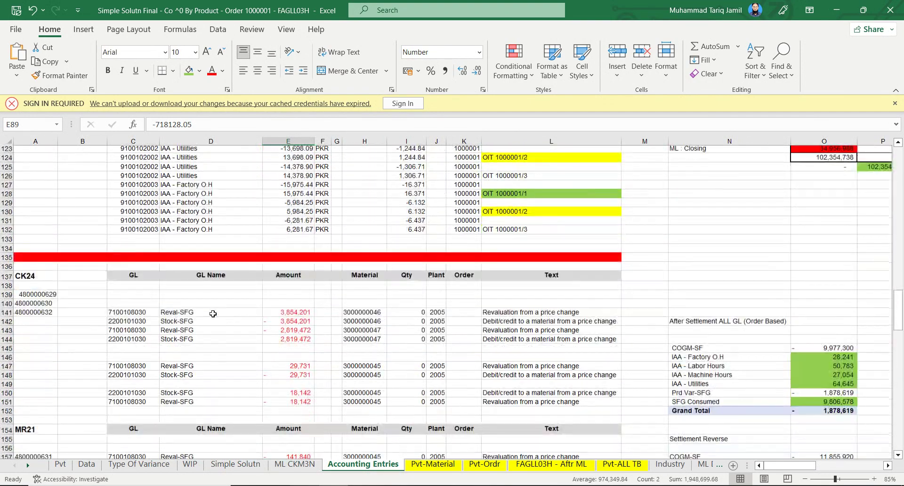
pyautogui.scroll(-3, 213, 313)
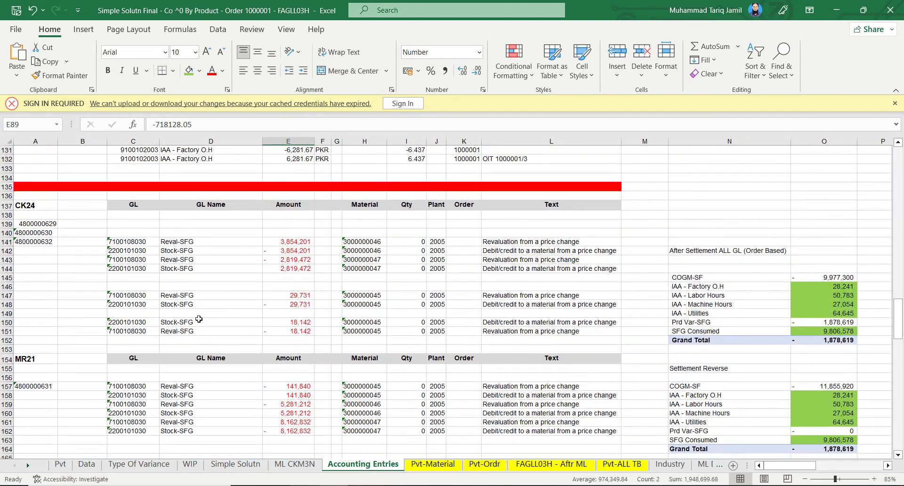
pyautogui.click(34, 205)
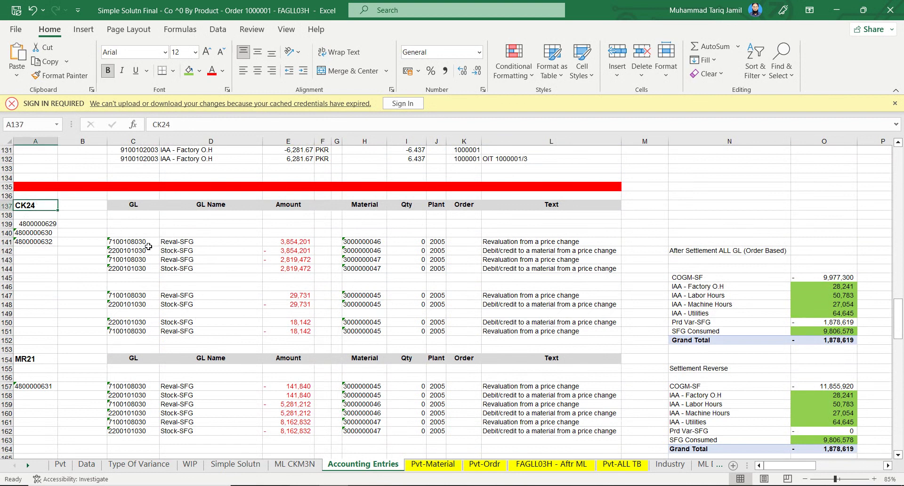
pyautogui.click(114, 242)
pyautogui.moveTo(114, 242); pyautogui.dragTo(387, 271)
pyautogui.hotkey('ctrl', 'v')
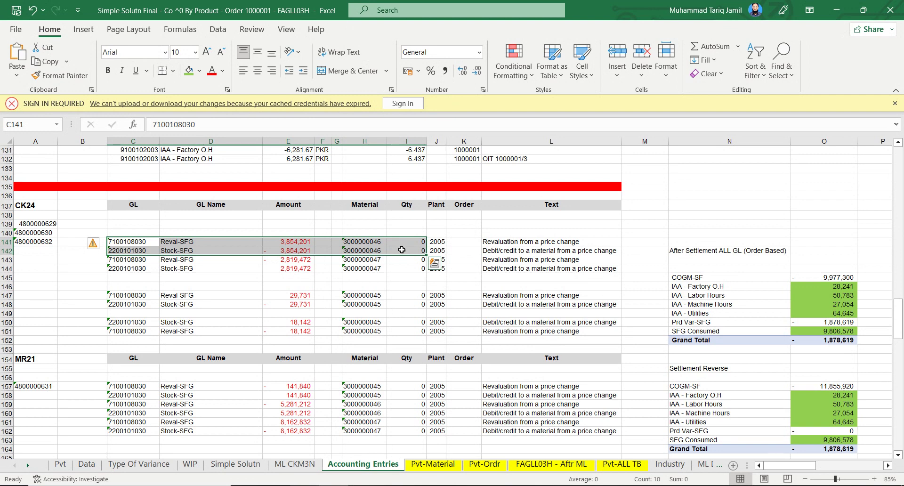
# Examine the MR21 price change entries in rows 153 to 163.
pyautogui.scroll(-2, 198, 85)
pyautogui.scroll(-1, 25, 182)
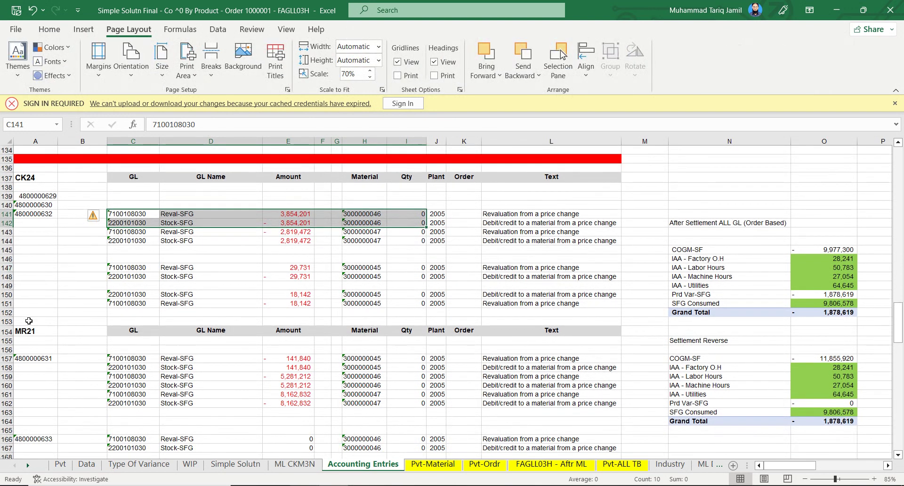
pyautogui.moveTo(27, 321); pyautogui.dragTo(510, 409)
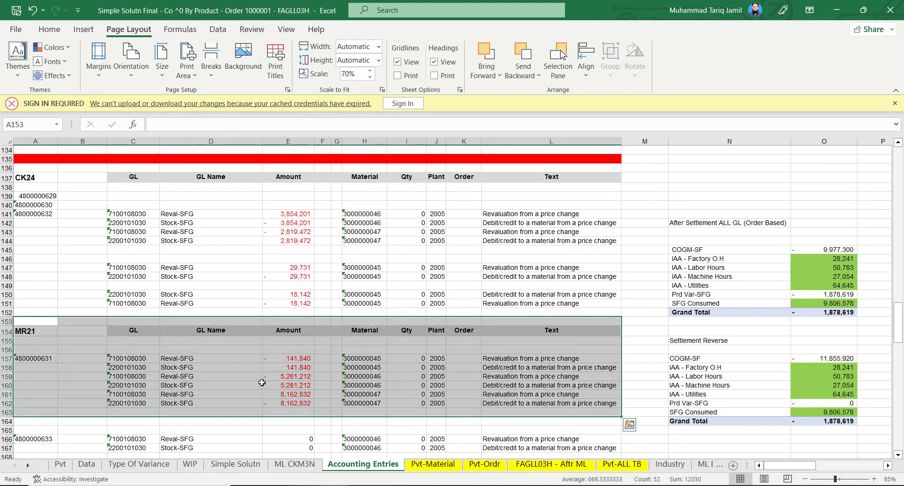
# Examine the CKMLCP Opening ML entries from row 175 and the Closing ML entries from row 206.
pyautogui.scroll(-6, 221, 374)
pyautogui.scroll(-3, 128, 360)
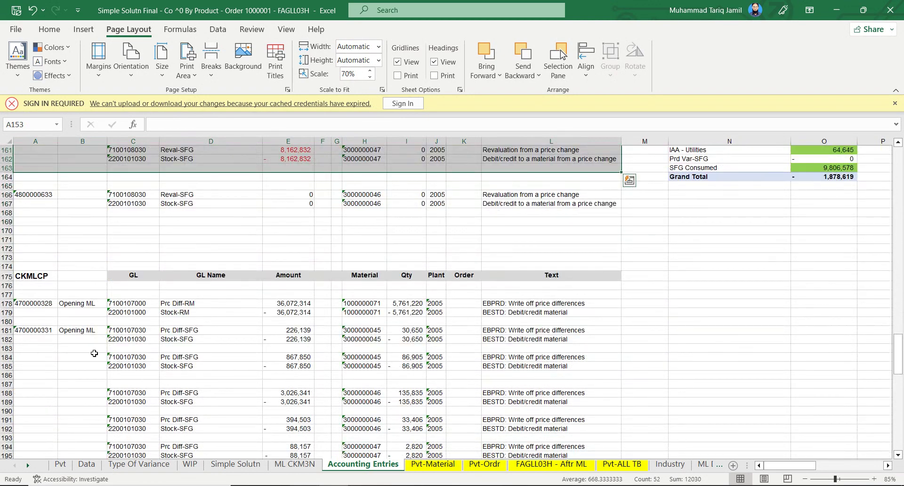
pyautogui.scroll(-15, 83, 284)
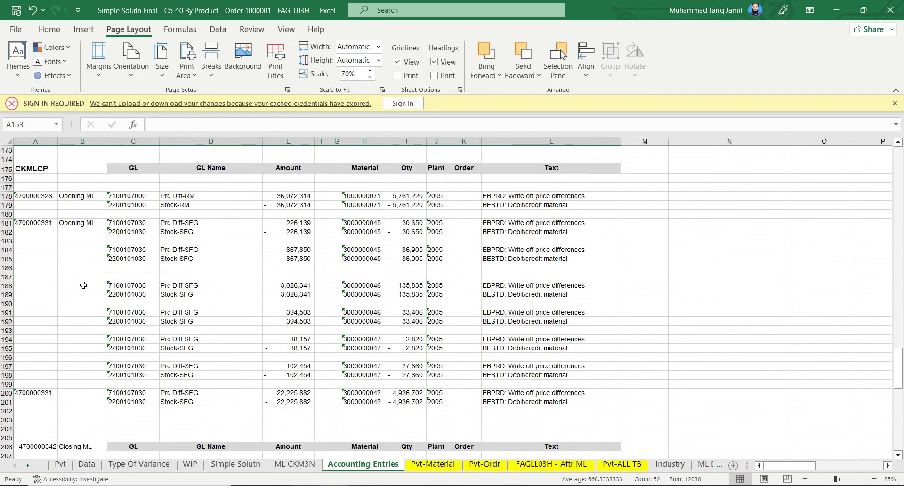
pyautogui.scroll(2, 69, 276)
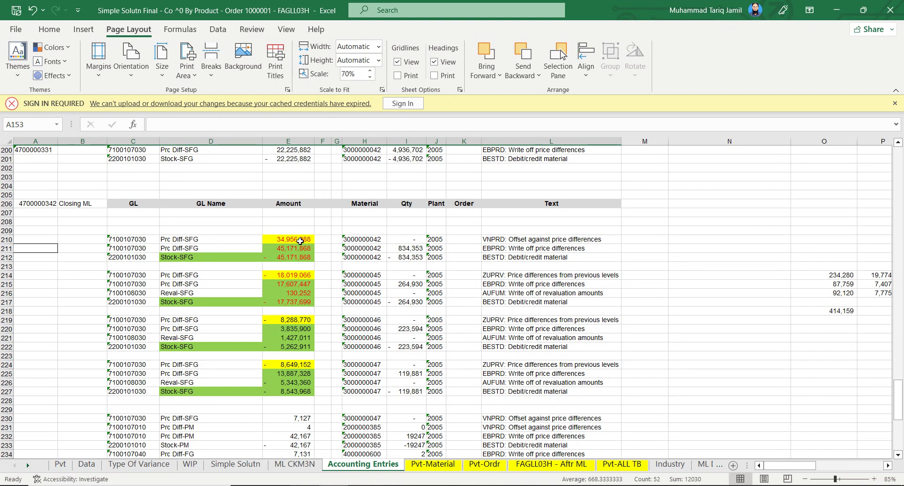
pyautogui.click(654, 286)
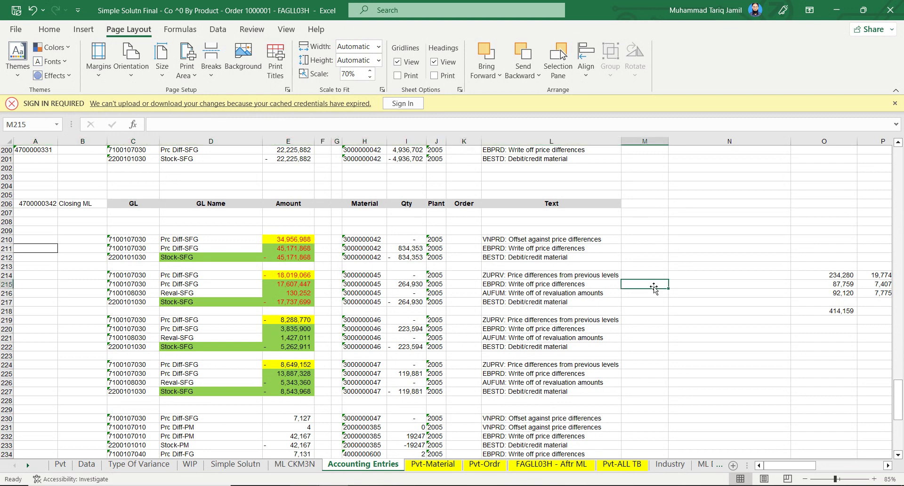
pyautogui.write('100')
pyautogui.press('Return')
pyautogui.press('Return')
pyautogui.write('10')
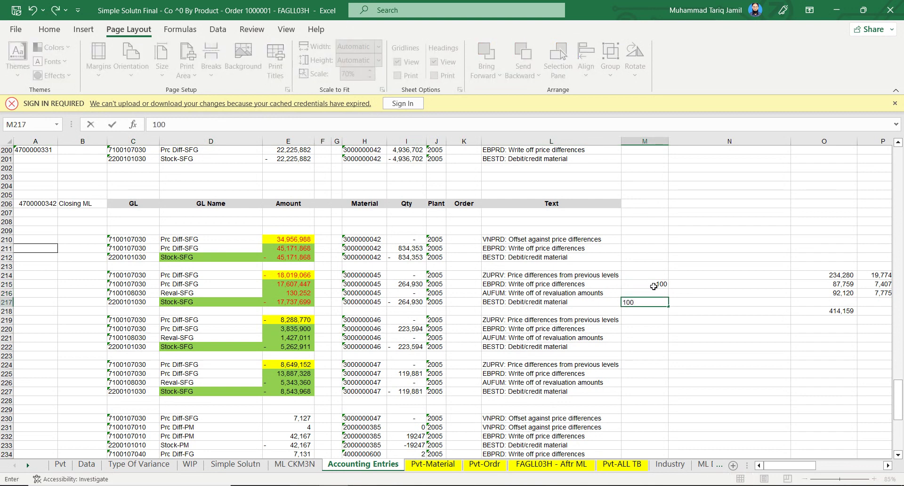
pyautogui.press('Return')
pyautogui.press('Return')
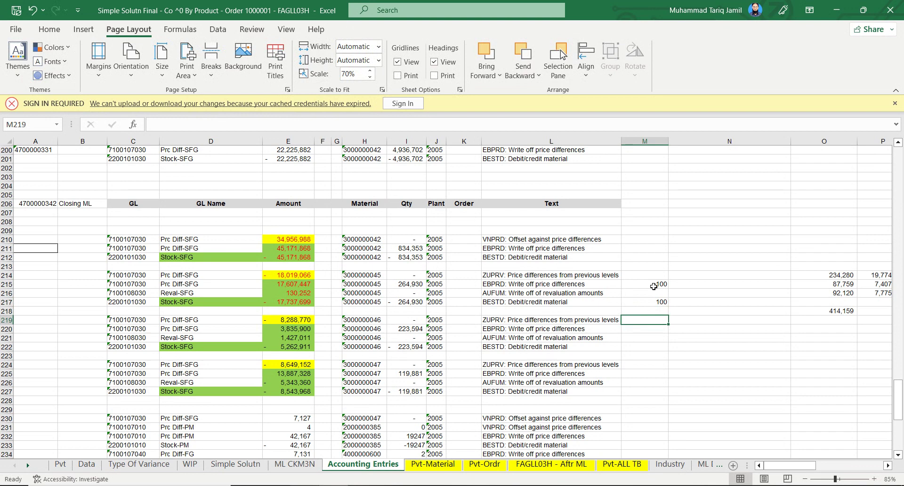
# Enter 60 in M219 and label it Sales in N219.
pyautogui.write('60')
pyautogui.press('Tab')
pyautogui.write('SAle')
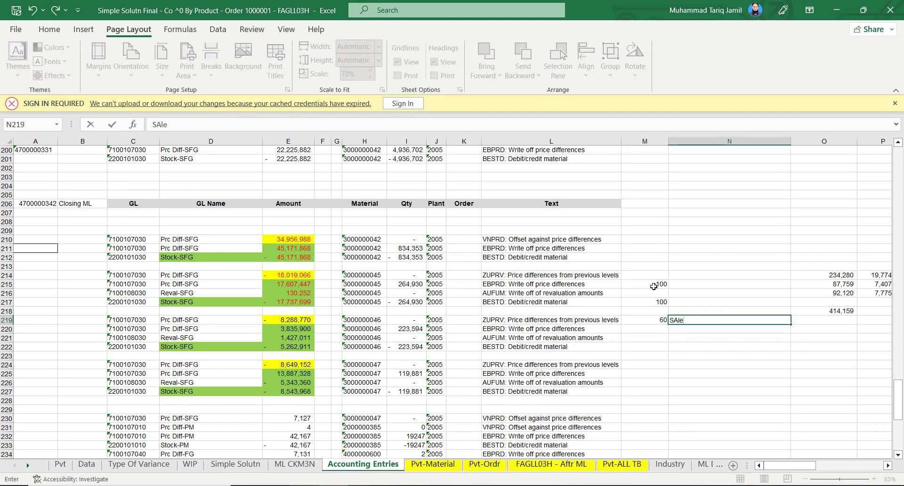
pyautogui.write('s')
pyautogui.press('Return')
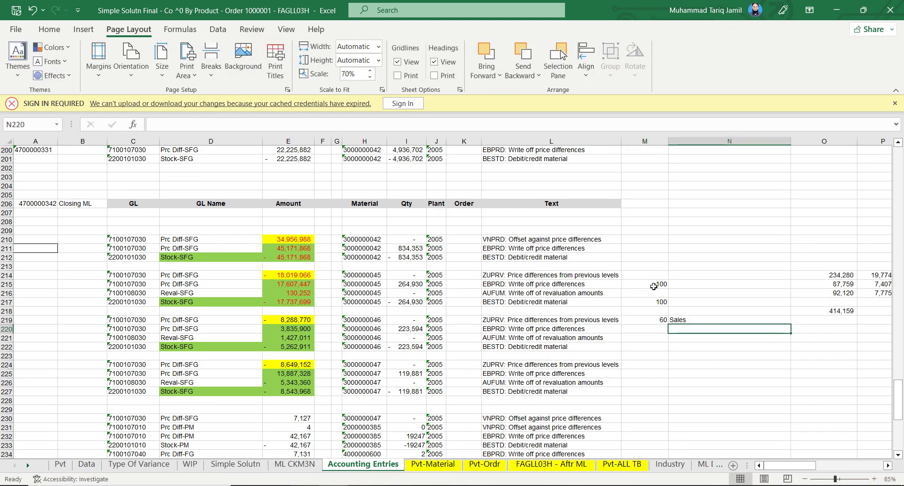
# Enter 40 in M220 and label it Stock in N220.
pyautogui.press('Left')
pyautogui.write('1')
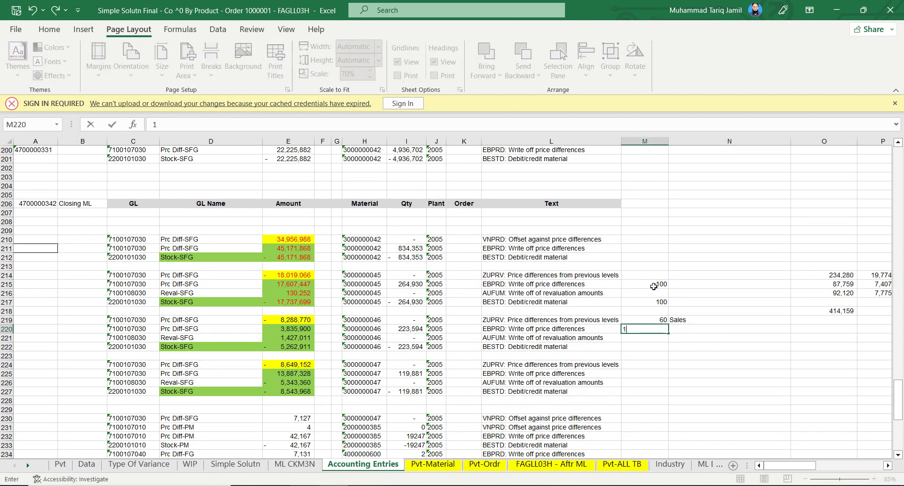
pyautogui.press('BackSpace')
pyautogui.write('40')
pyautogui.press('Right')
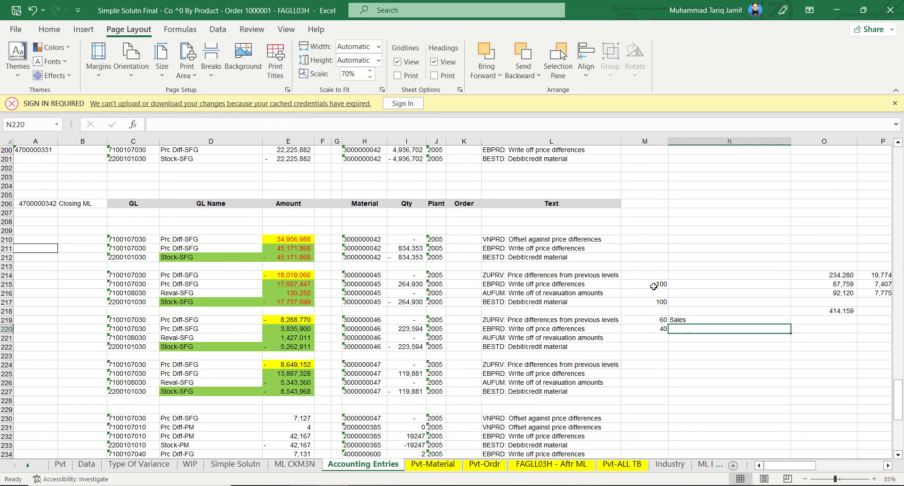
pyautogui.write('Stock')
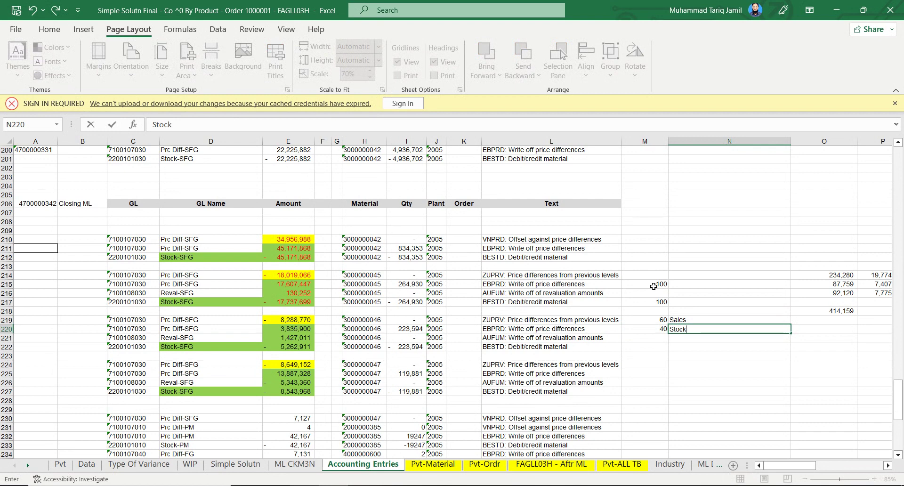
pyautogui.press('Return')
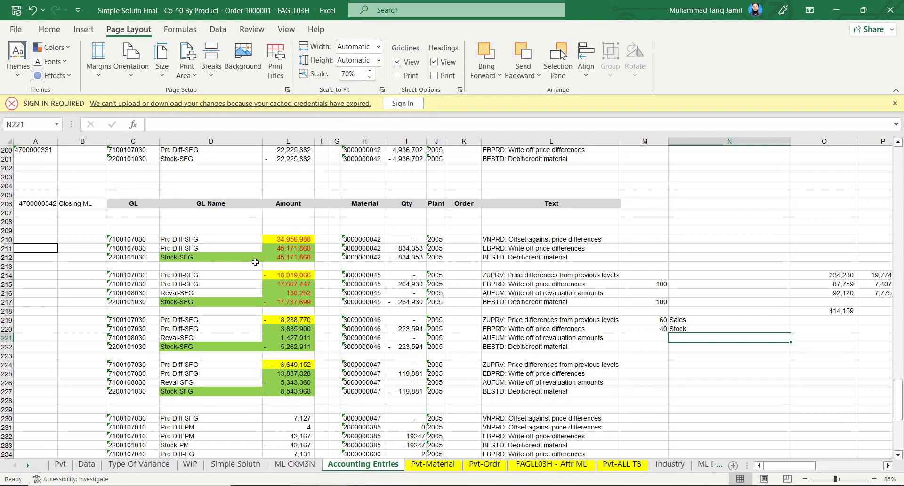
# Check the combined sum of the yellow-highlighted price difference amounts in E210, E214, E219 and E224.
pyautogui.click(278, 239)
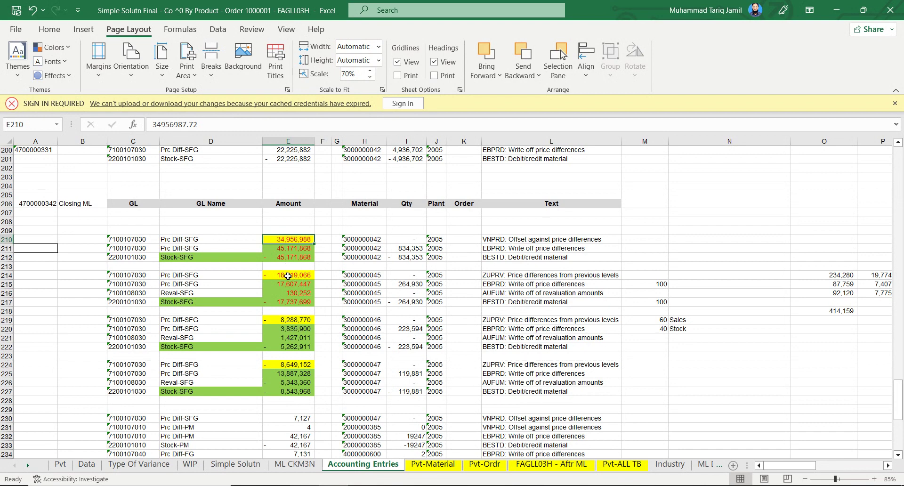
pyautogui.keyDown('ctrl'); pyautogui.click(293, 276); pyautogui.keyUp('ctrl')
pyautogui.keyDown('ctrl'); pyautogui.click(292, 319); pyautogui.keyUp('ctrl')
pyautogui.keyDown('ctrl'); pyautogui.click(295, 366); pyautogui.keyUp('ctrl')
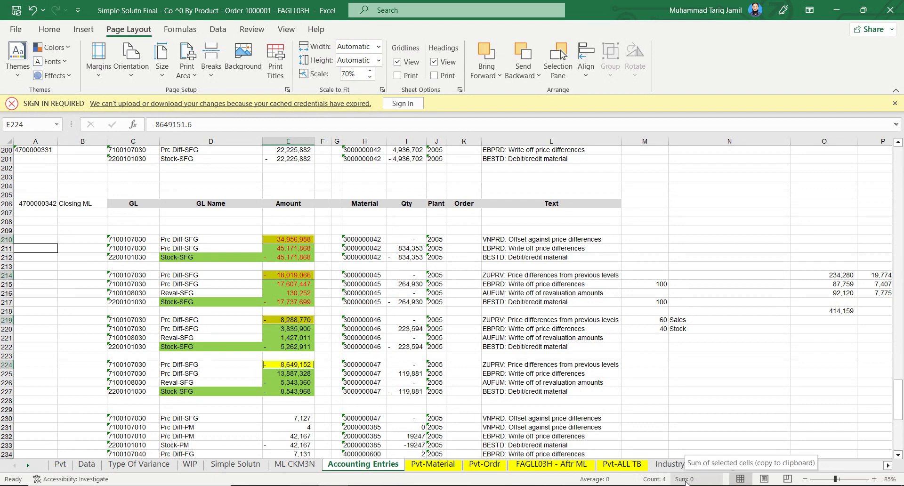
pyautogui.moveTo(133, 221); pyautogui.dragTo(370, 384)
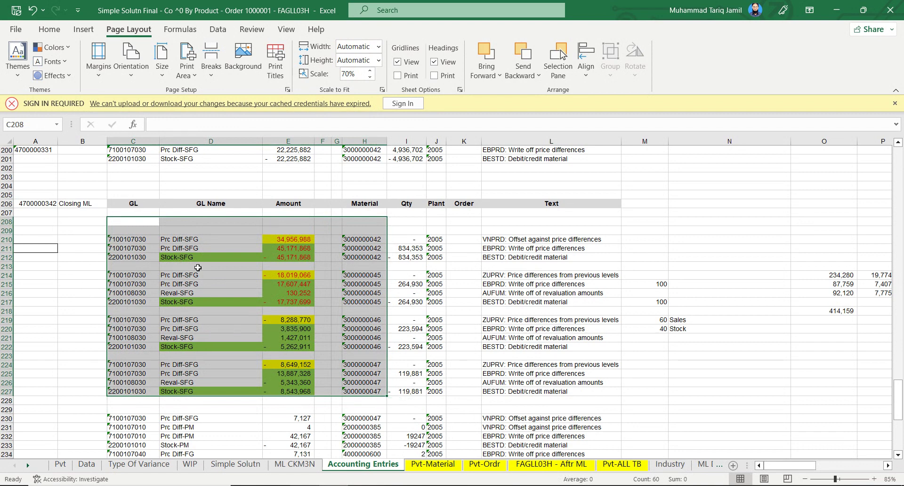
pyautogui.click(206, 241)
pyautogui.click(285, 240)
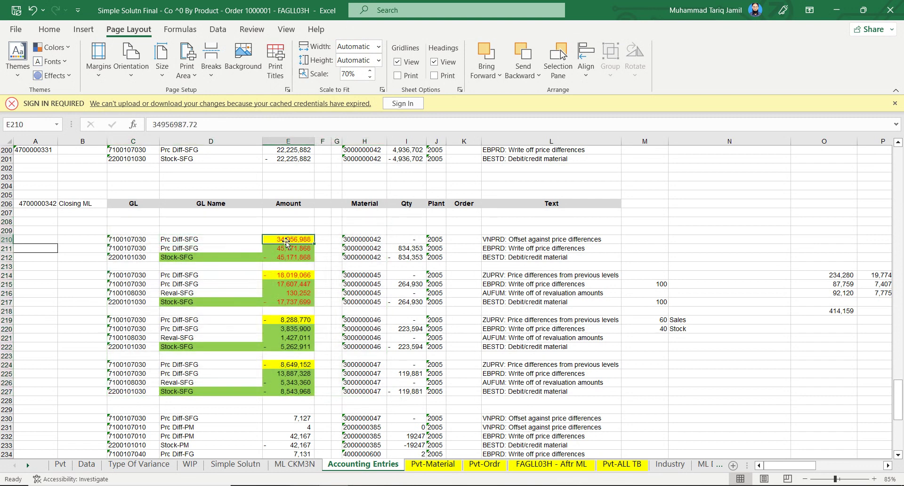
pyautogui.moveTo(362, 239); pyautogui.dragTo(298, 240)
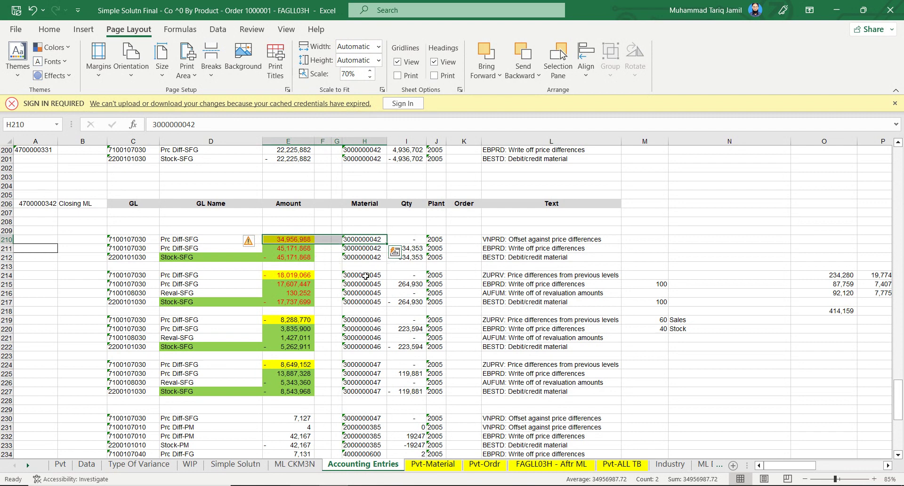
pyautogui.moveTo(366, 276); pyautogui.dragTo(287, 276)
pyautogui.moveTo(375, 318); pyautogui.dragTo(287, 320)
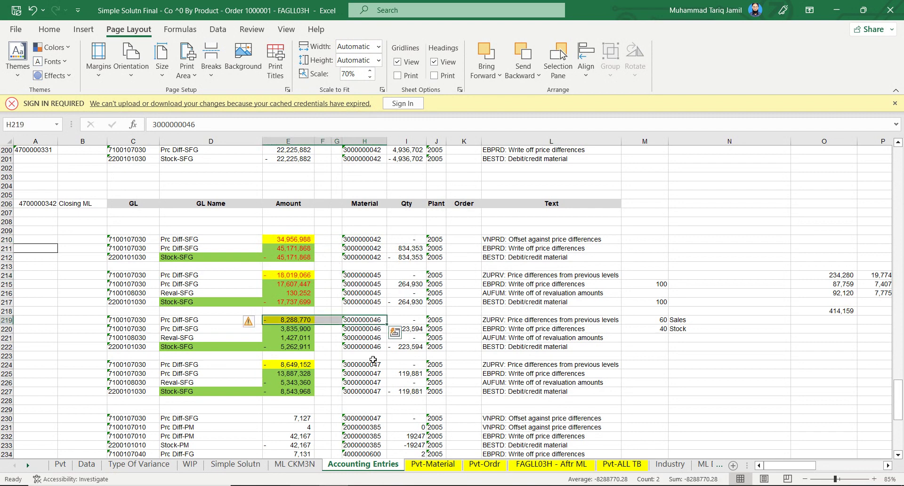
pyautogui.moveTo(365, 363); pyautogui.dragTo(188, 363)
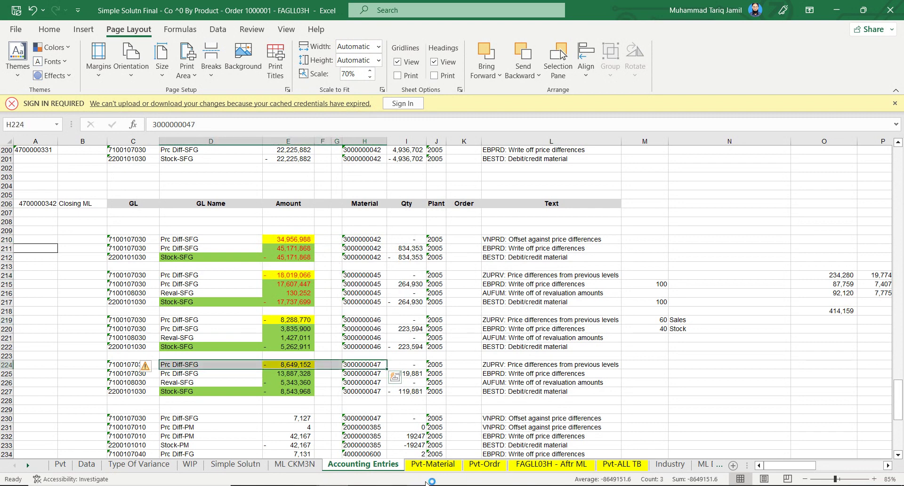
# Switch to the Photos window showing the picture Accouting Entries Of Full Process.jpg.
pyautogui.click(431, 484)
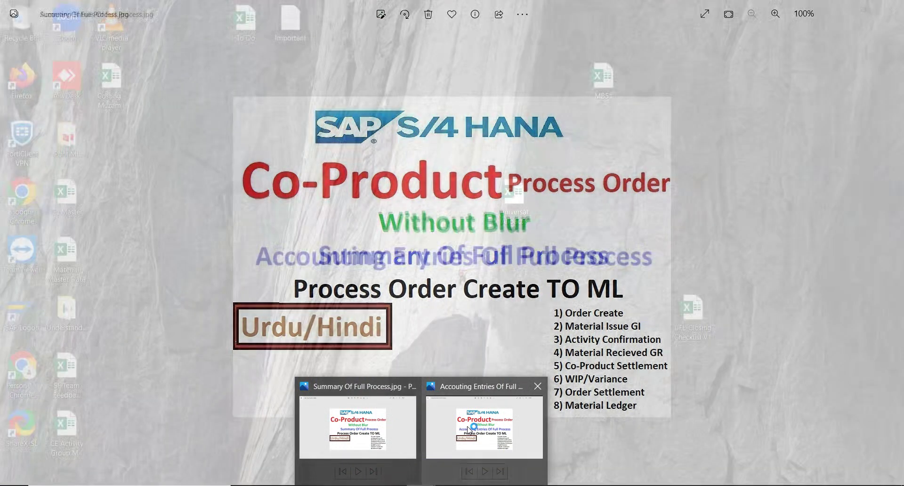
pyautogui.click(468, 428)
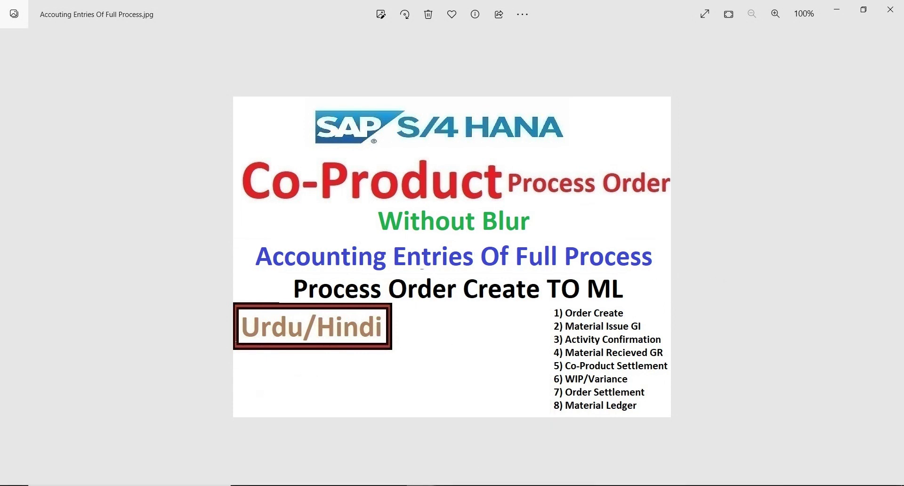
pyautogui.moveTo(422, 484)
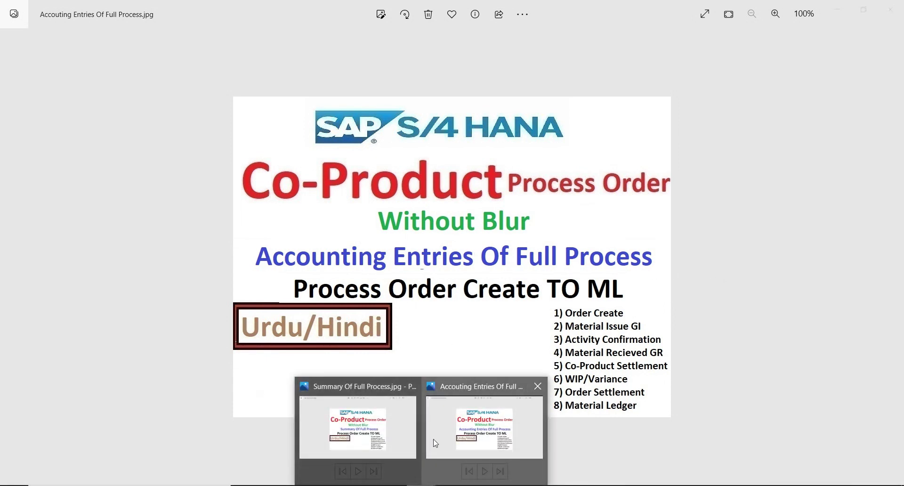